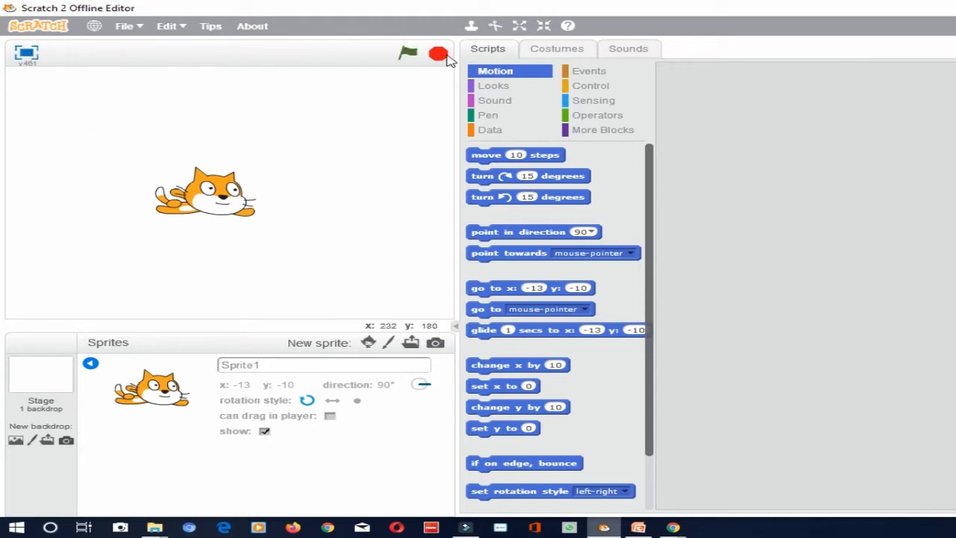
Step: Review the available file and edit commands, the tips and the Scratch About web page, and return to the editor
click(28, 54)
click(216, 19)
click(135, 30)
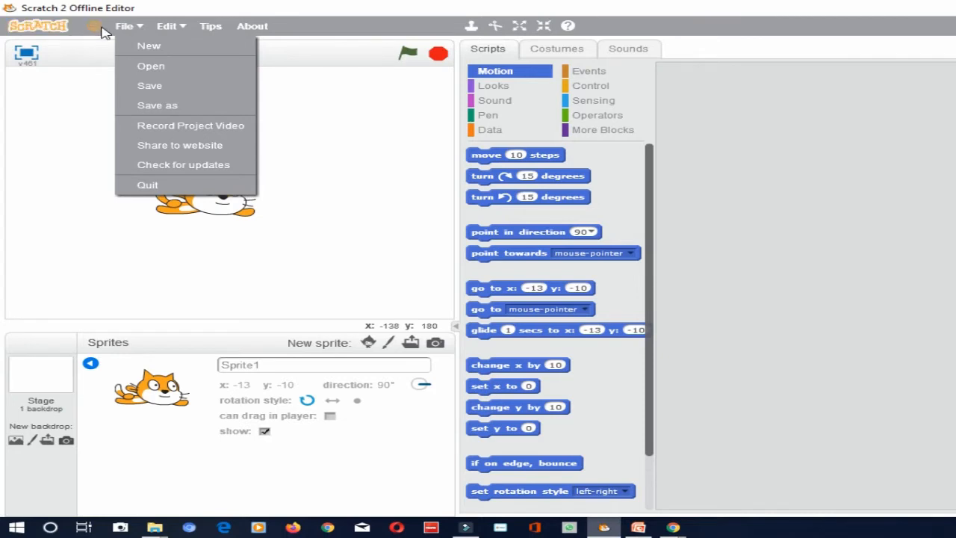
click(178, 28)
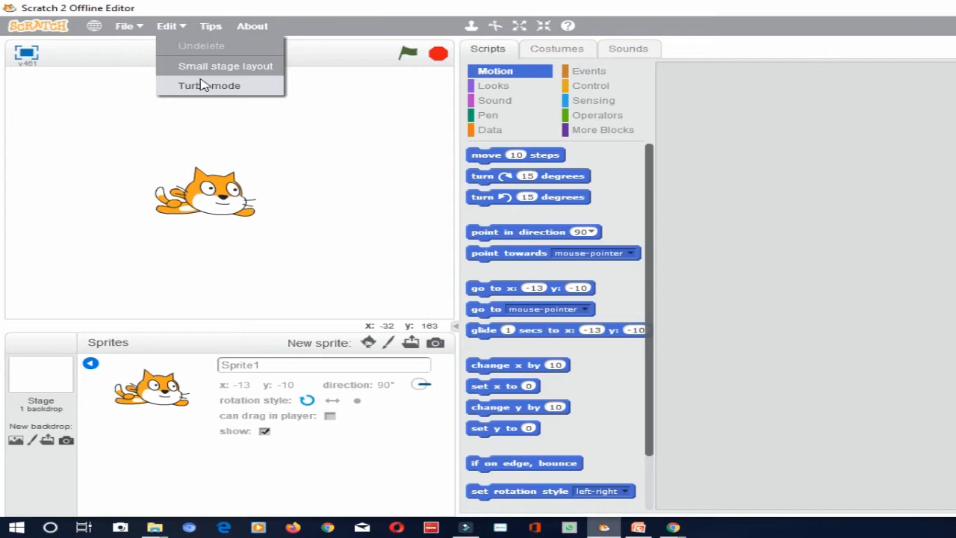
click(212, 28)
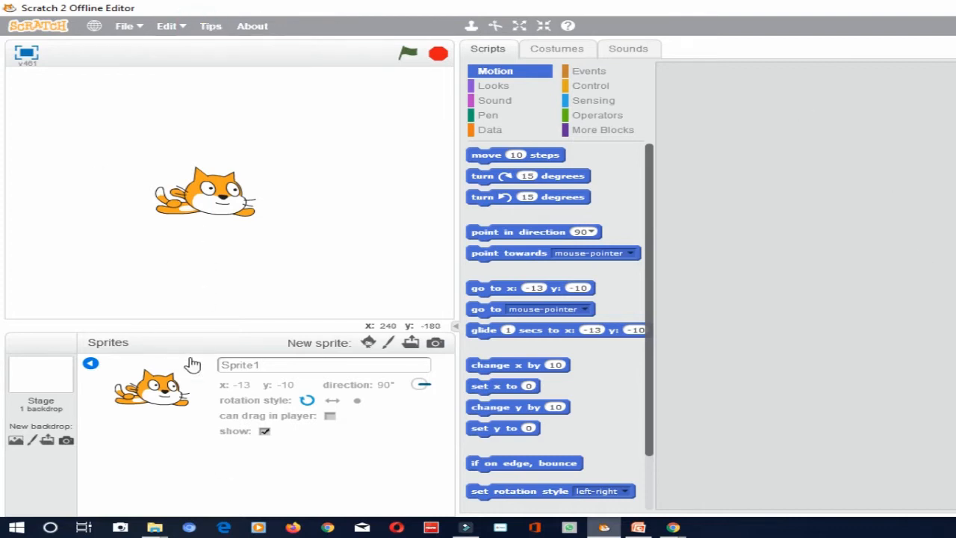
click(258, 27)
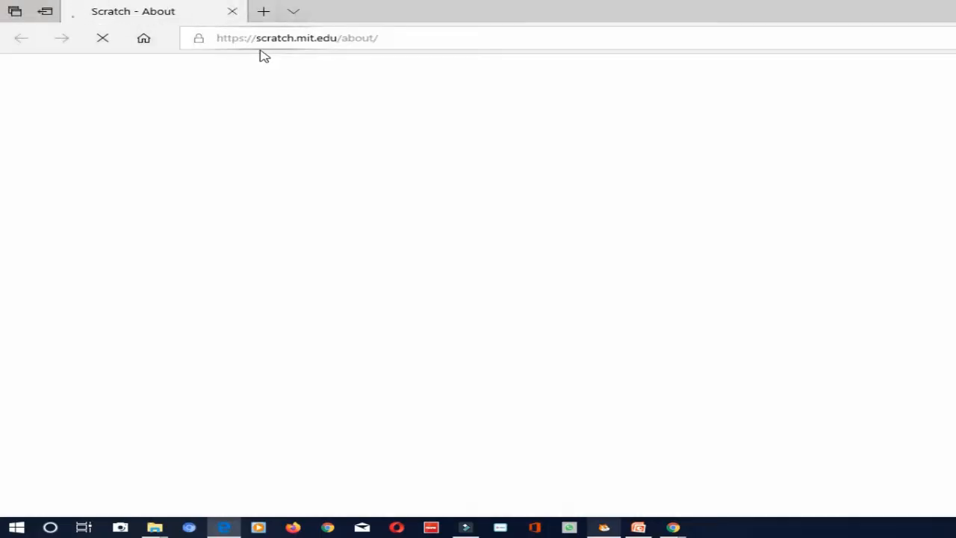
click(606, 529)
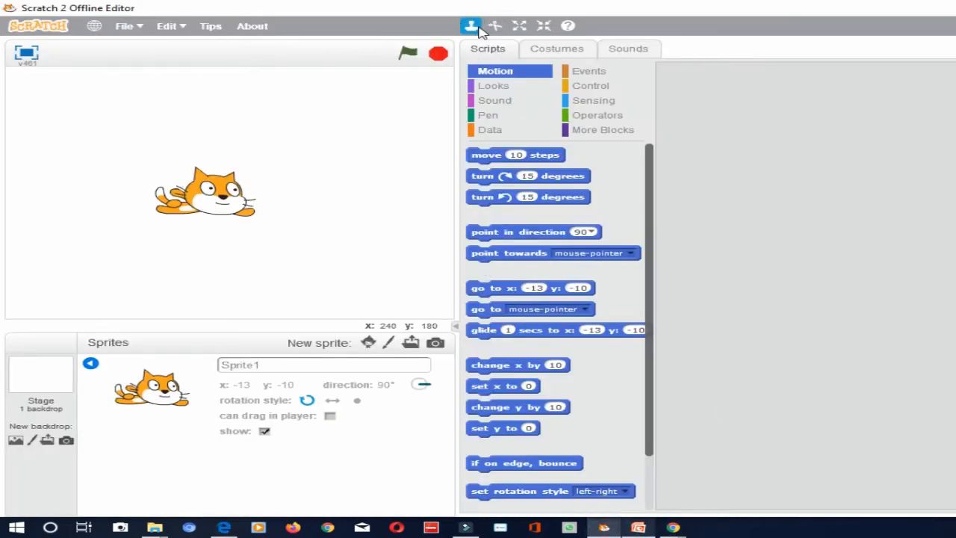
Step: Enlarge the cat sprite with the Grow tool and reduce it again with the Shrink tool
click(519, 25)
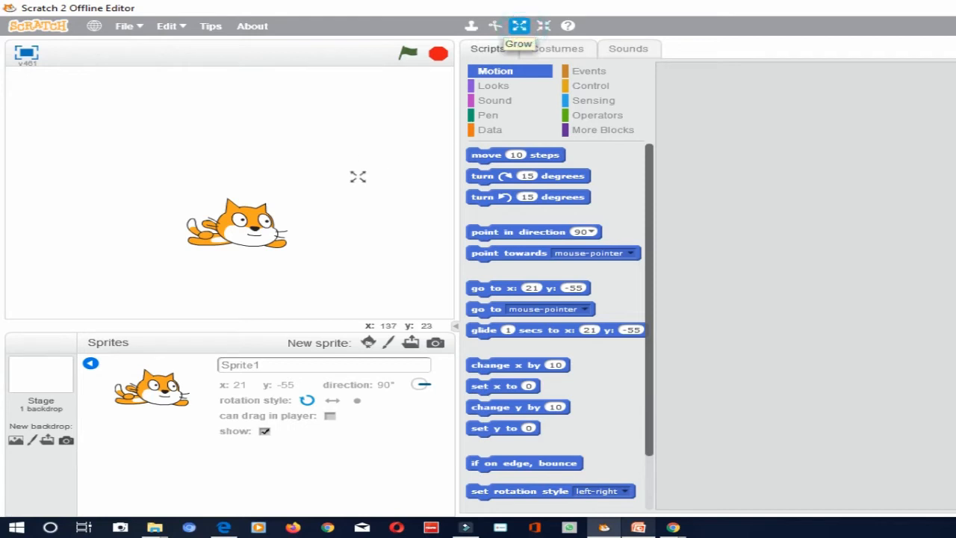
click(224, 232)
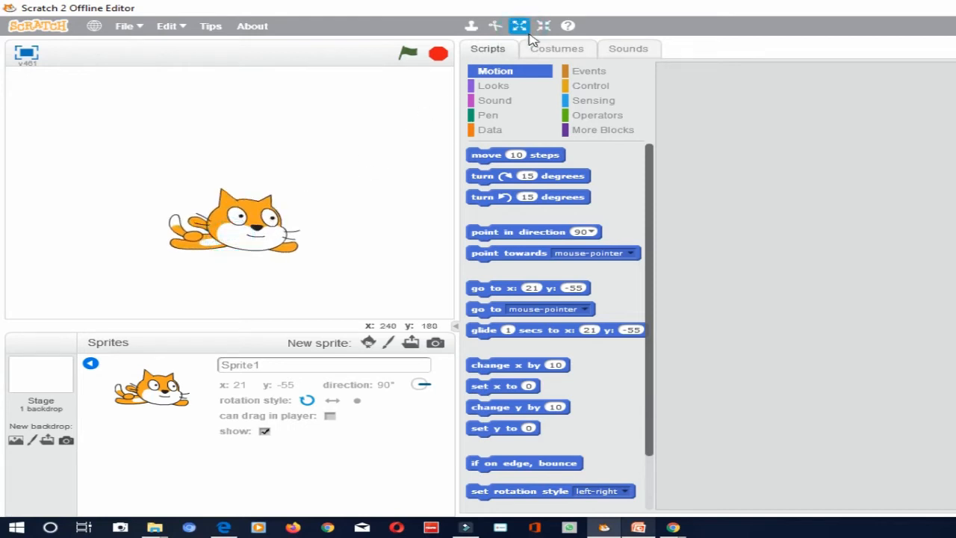
click(542, 25)
click(224, 236)
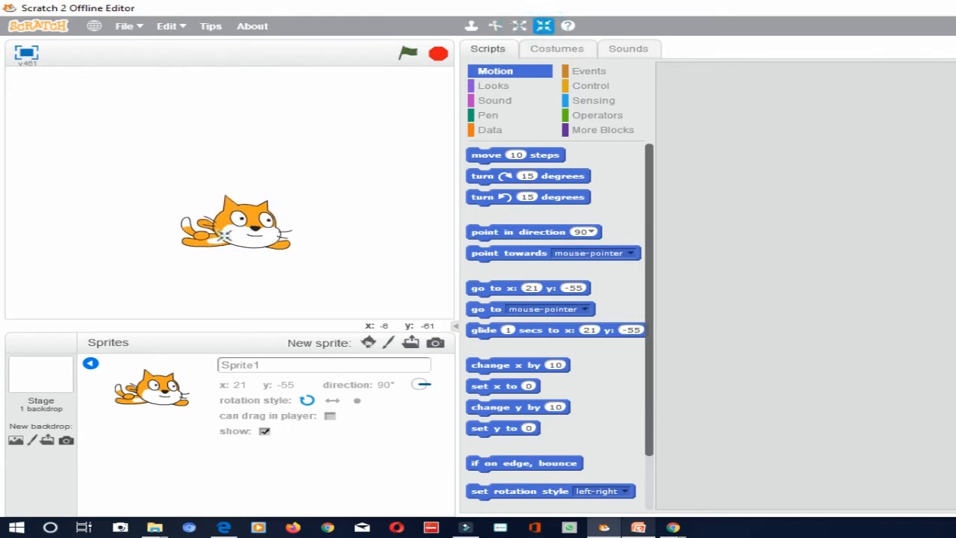
click(224, 233)
Step: Duplicate the cat sprite twice and place the copies beside the original on the stage
click(470, 25)
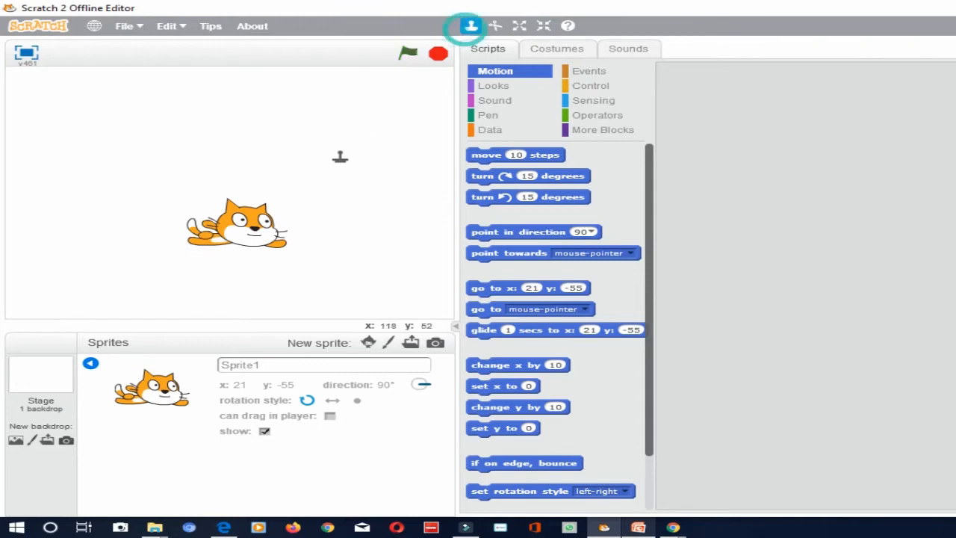
click(237, 218)
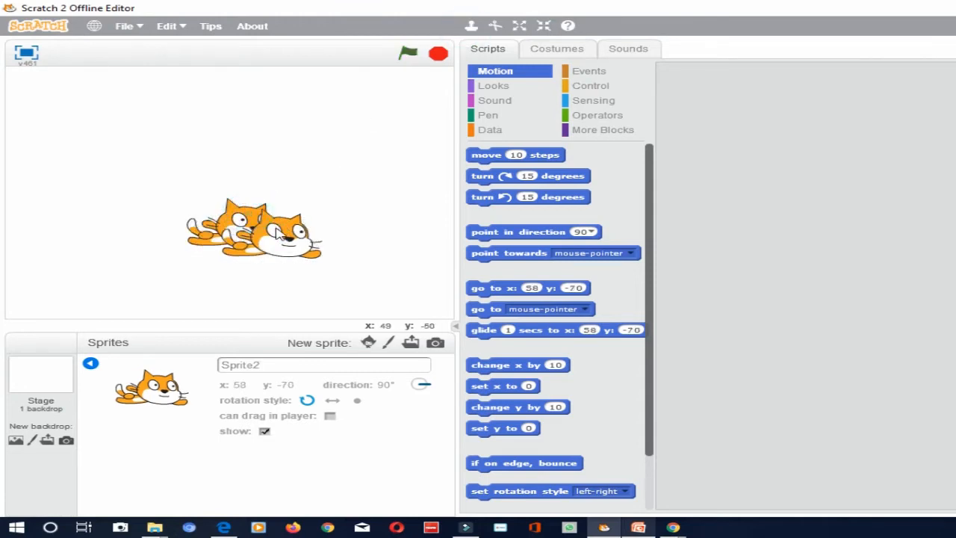
click(276, 233)
click(471, 25)
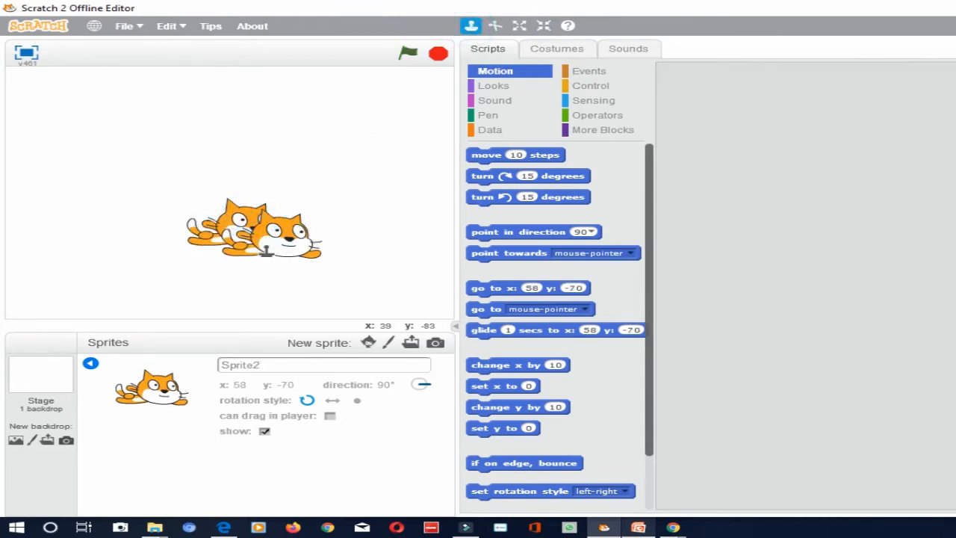
click(265, 251)
click(321, 217)
Step: Delete the two duplicated cat sprites from the stage, leaving only the original
click(494, 25)
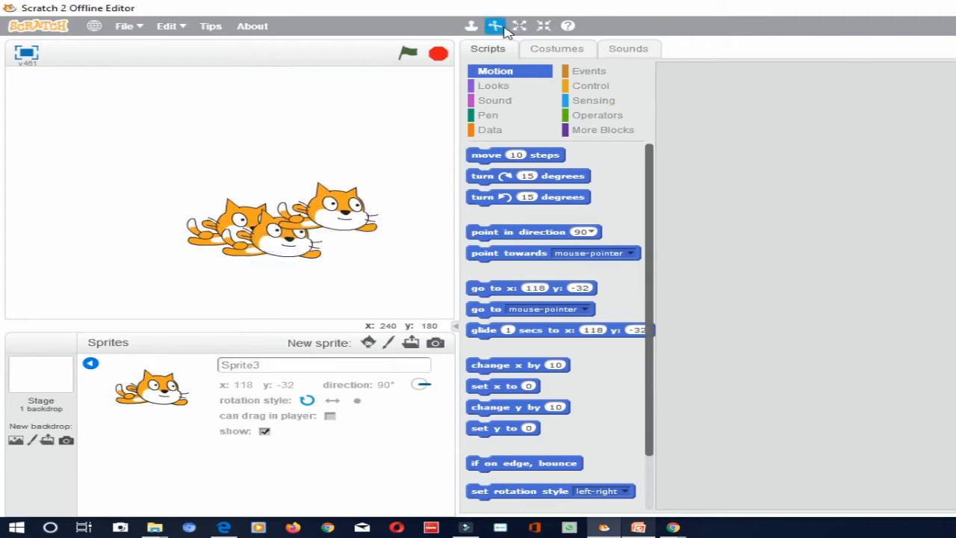
click(346, 216)
drag(283, 242, 286, 243)
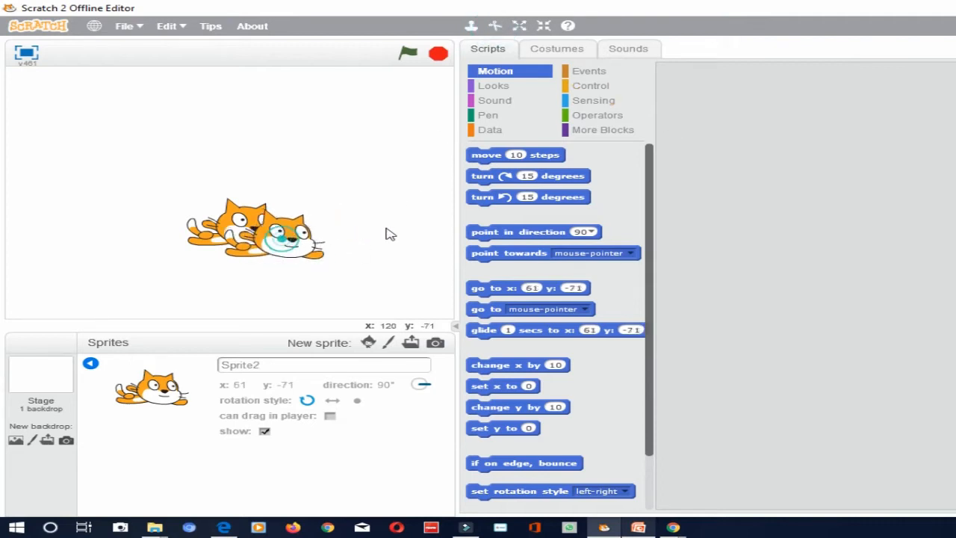
click(495, 25)
click(297, 219)
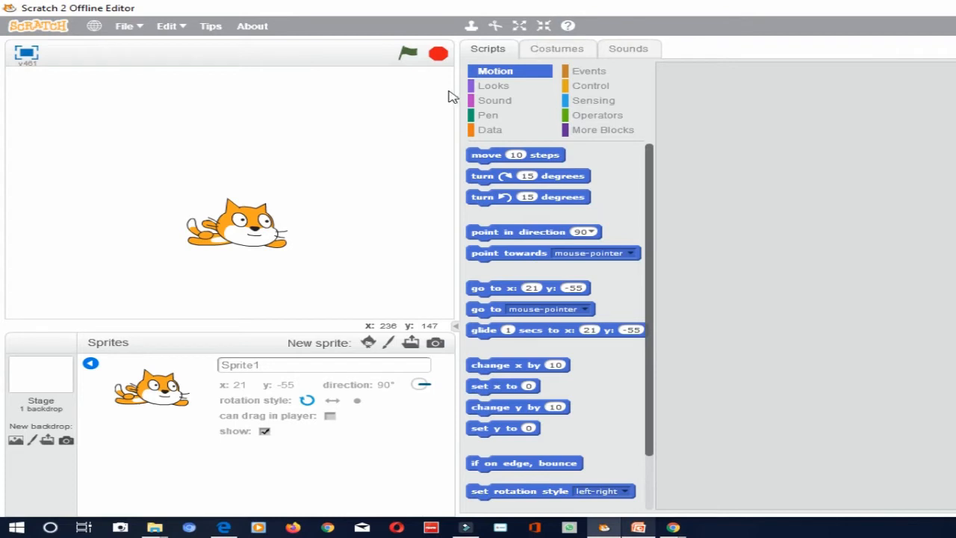
Step: Browse the sprite library's categories and add the Crab sprite from Animals to the project
click(91, 363)
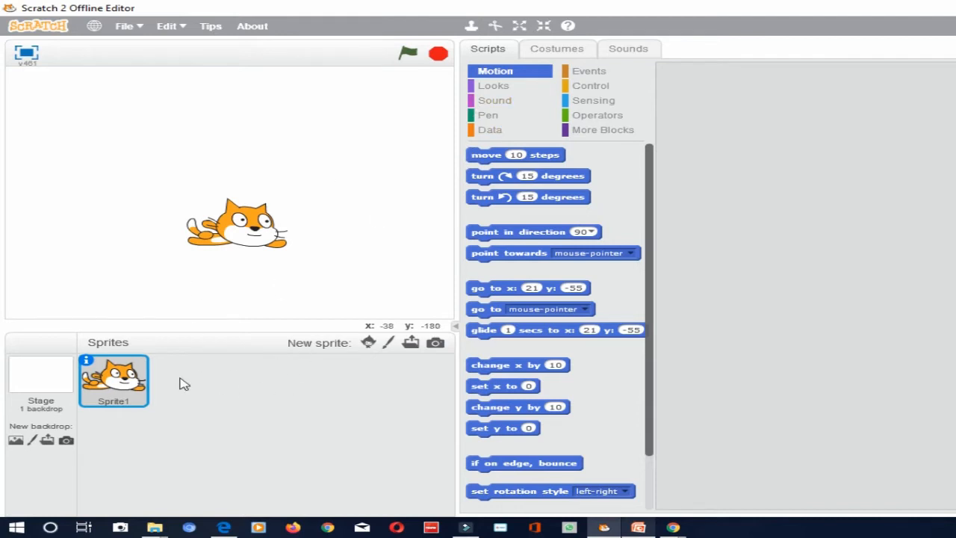
click(89, 362)
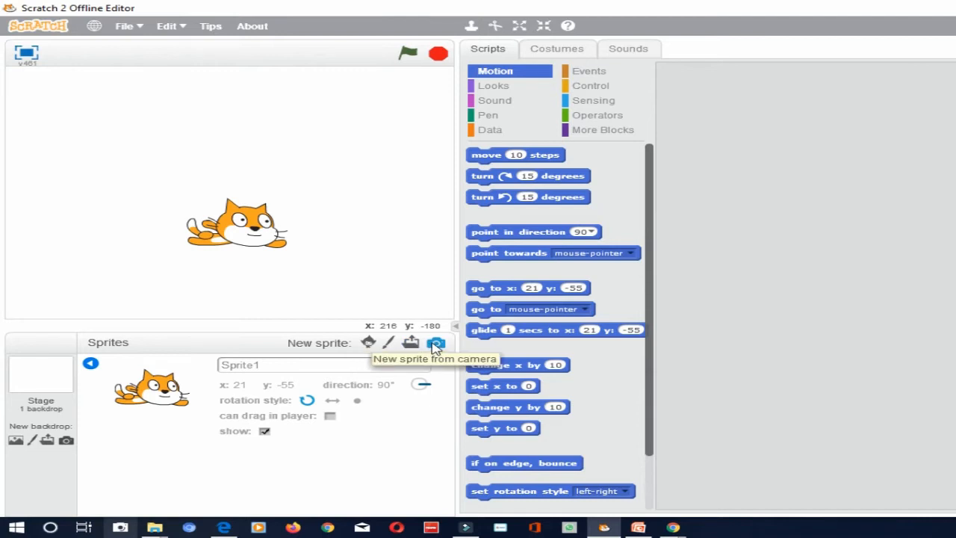
click(368, 342)
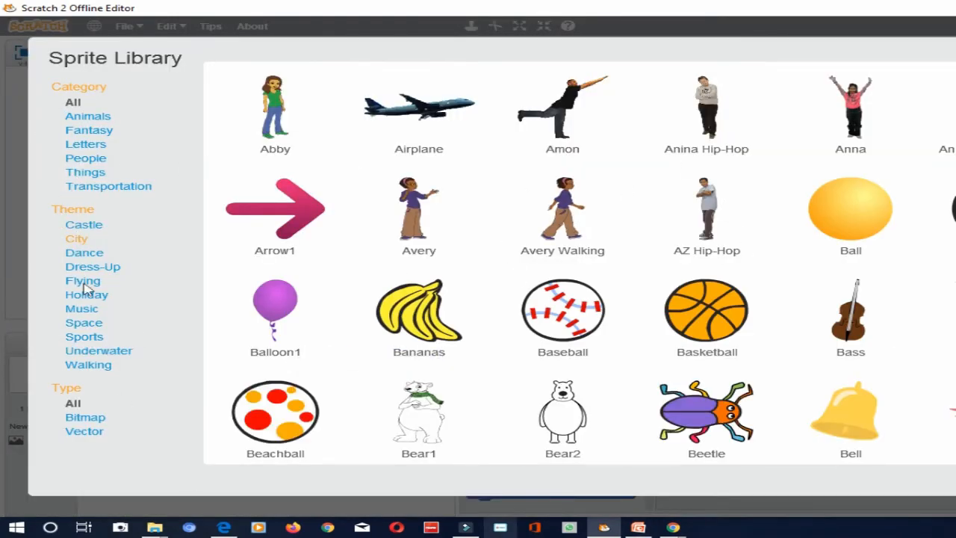
click(88, 120)
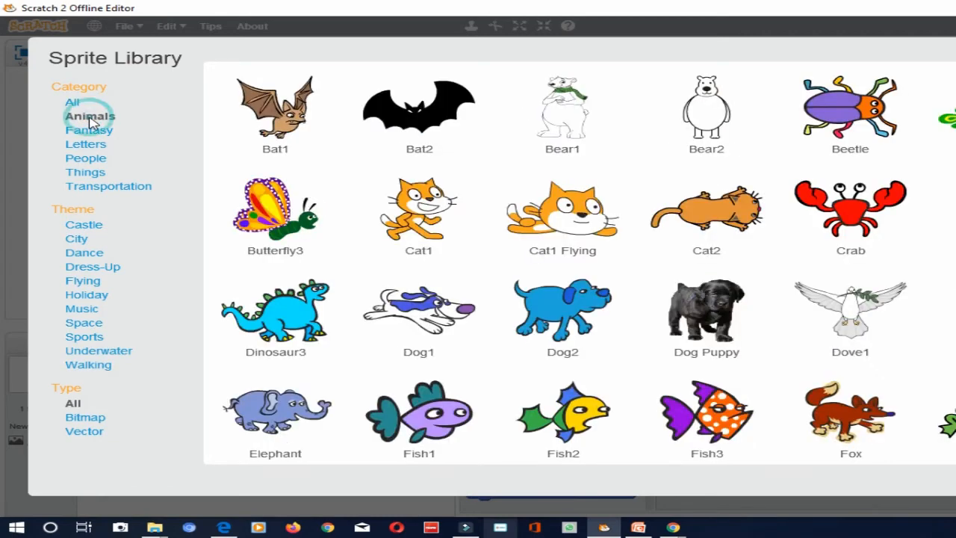
click(93, 130)
click(88, 144)
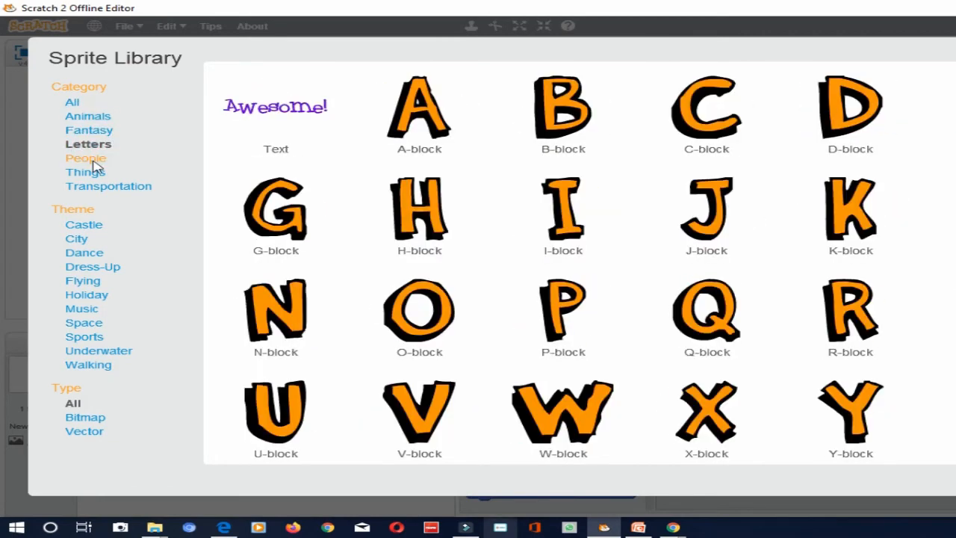
click(86, 159)
click(86, 172)
click(94, 186)
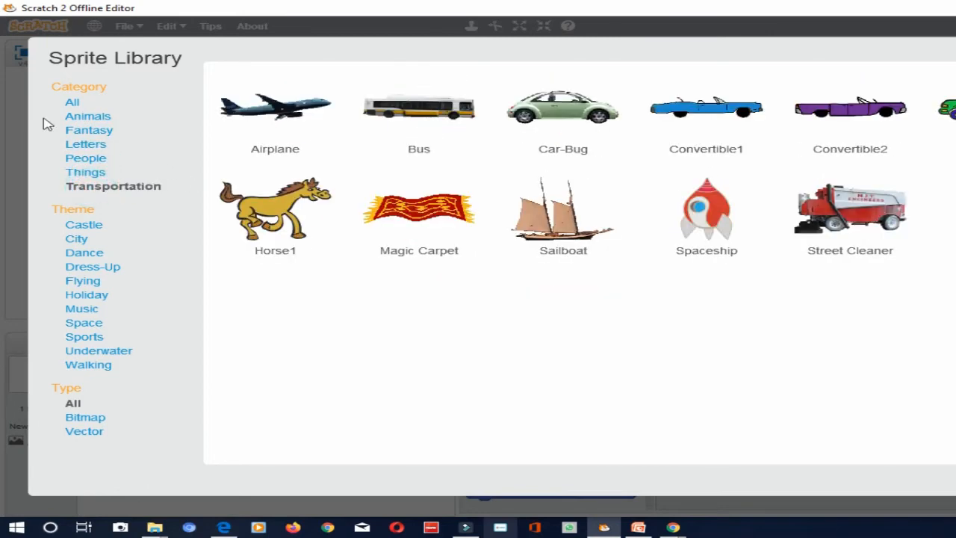
click(74, 118)
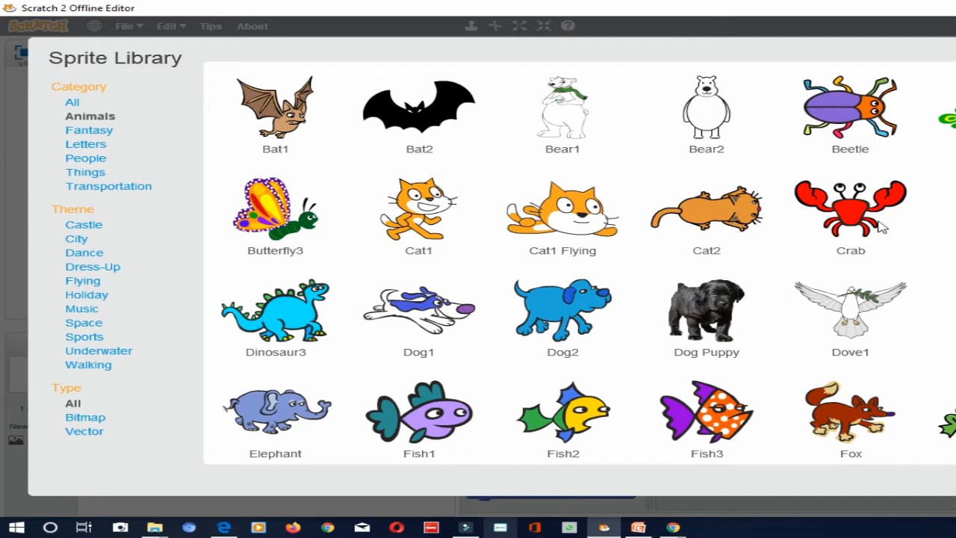
double_click(856, 213)
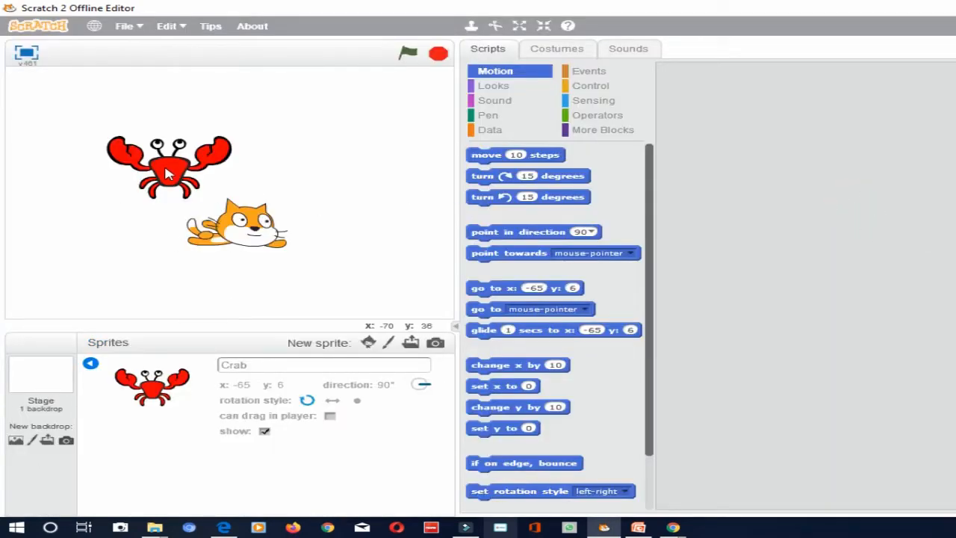
Step: Select the cat sprite and rotate it to a direction of 117° in its properties, then return to the sprite list
click(90, 364)
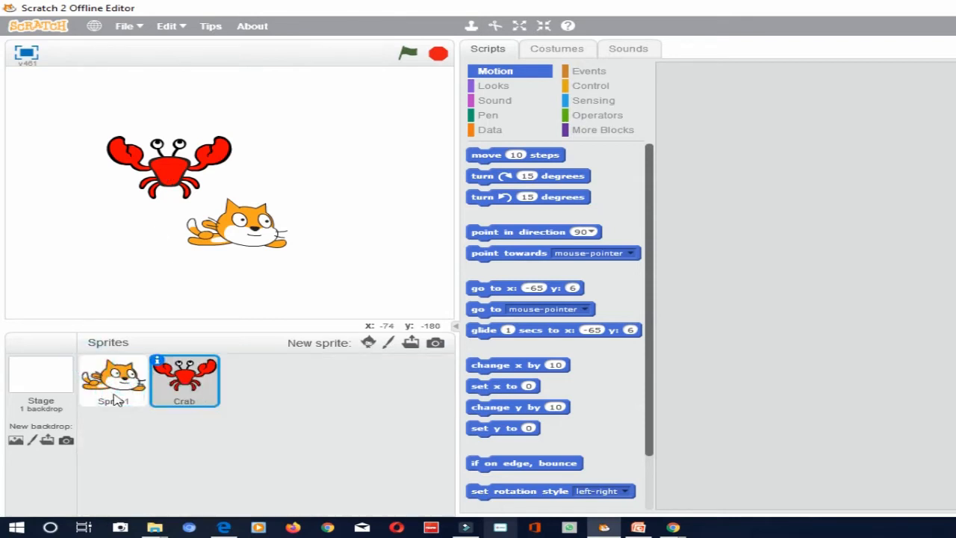
click(139, 401)
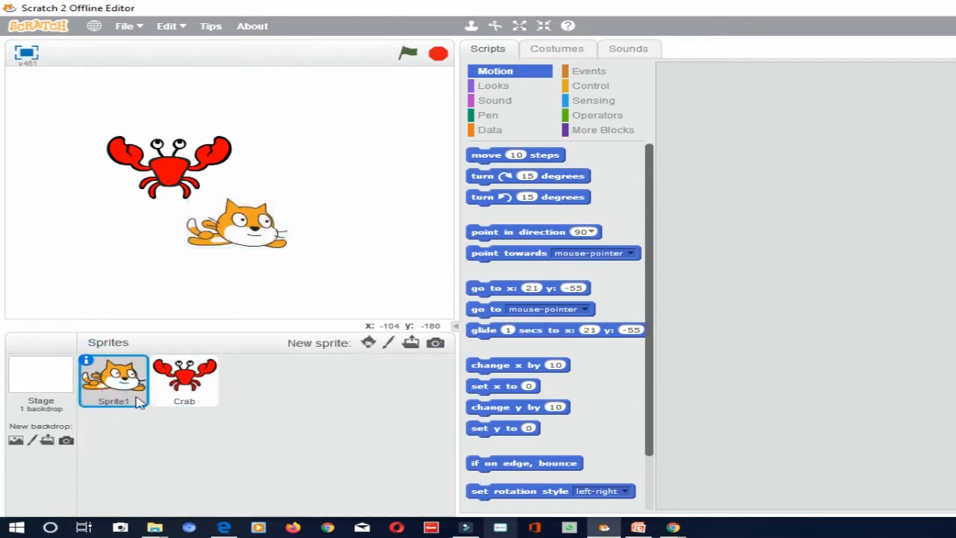
click(178, 397)
click(125, 397)
click(88, 362)
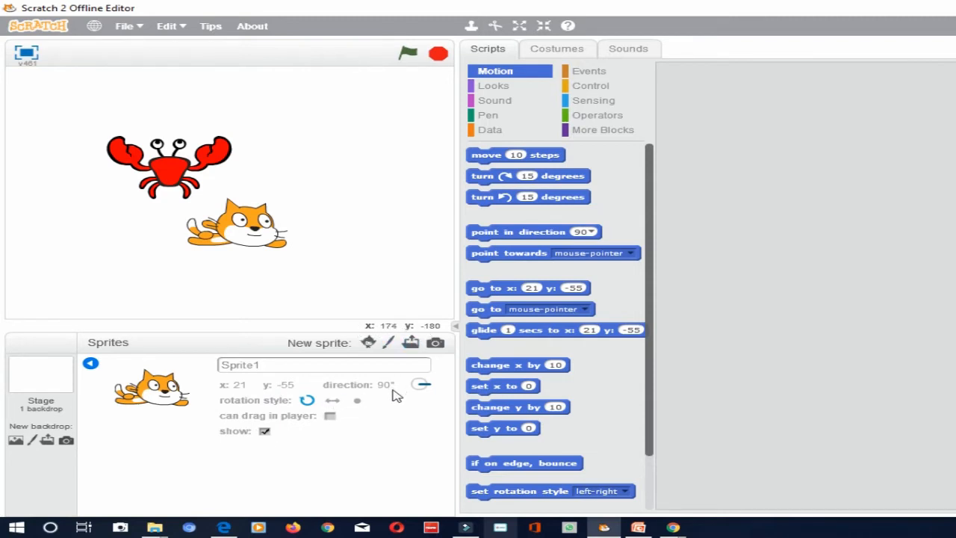
click(332, 401)
drag(423, 394, 427, 389)
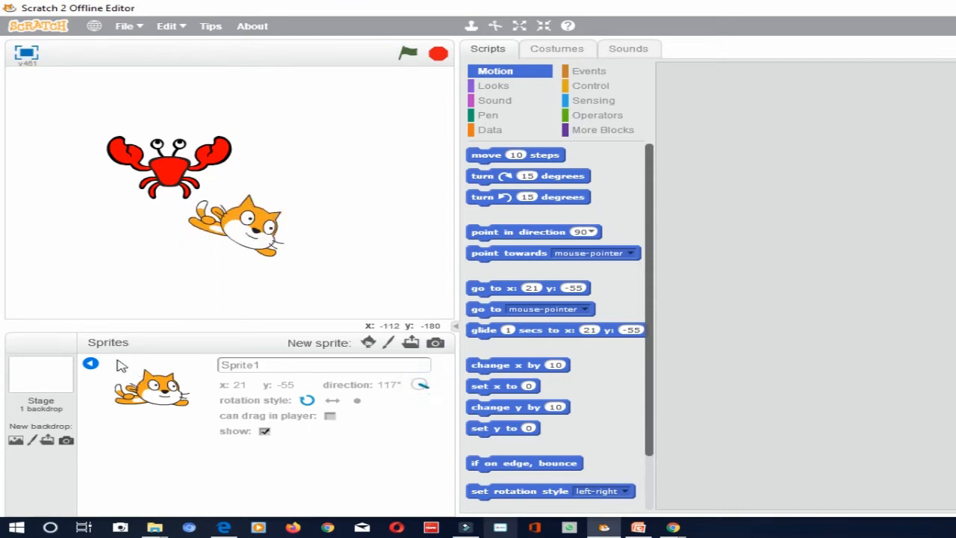
click(90, 363)
click(91, 363)
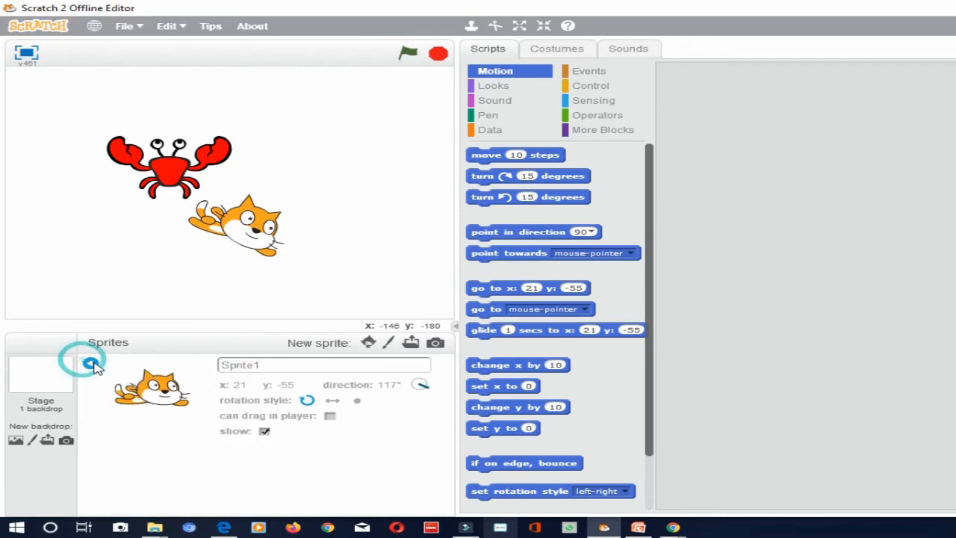
click(90, 363)
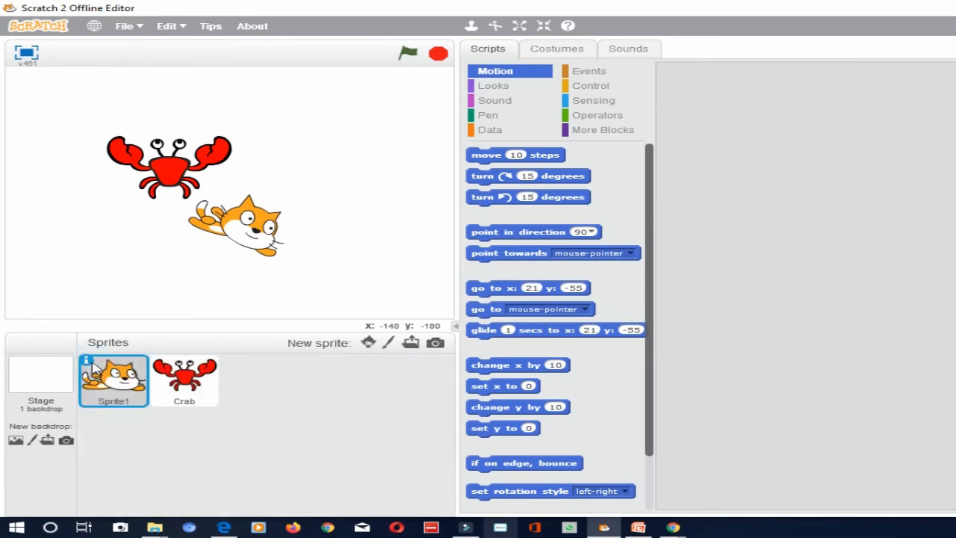
Step: Create a new blank sprite for painting in the costume editor
click(389, 344)
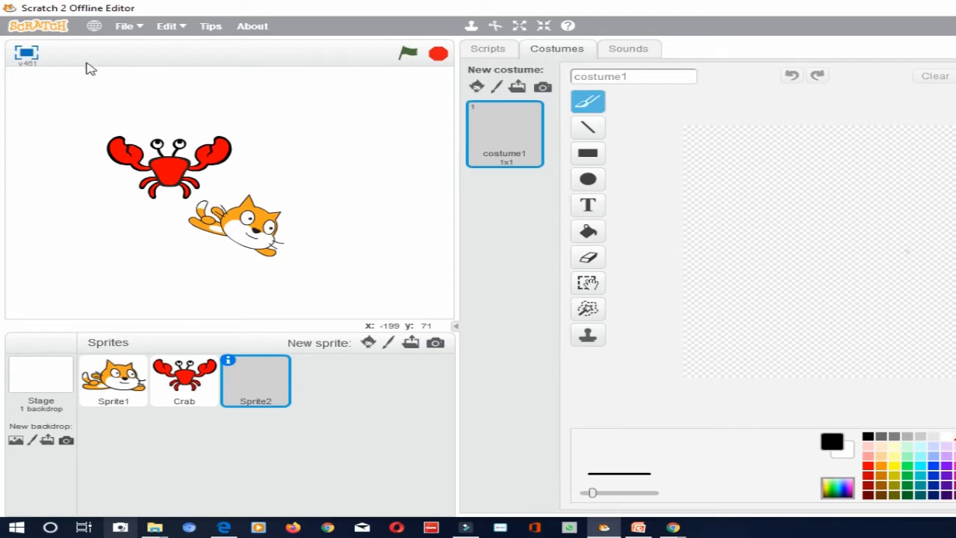
Step: Open the backdrop library for the stage and look through its categories and themes, from Indoors to Underwater
click(39, 386)
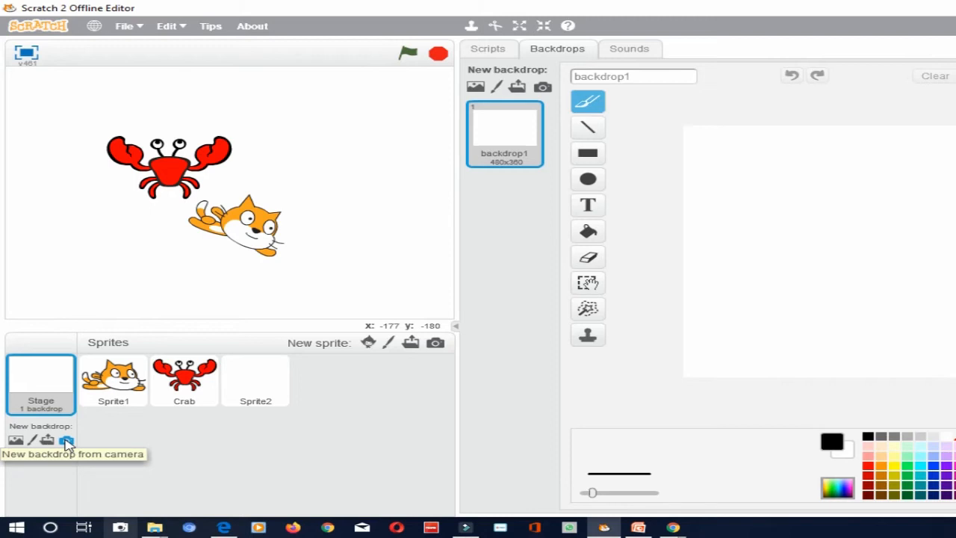
click(16, 440)
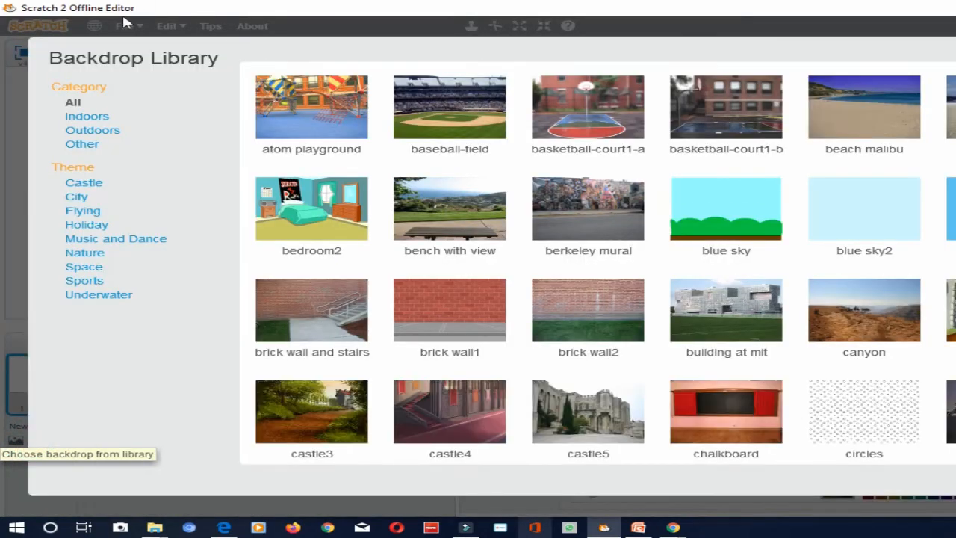
click(87, 117)
click(89, 131)
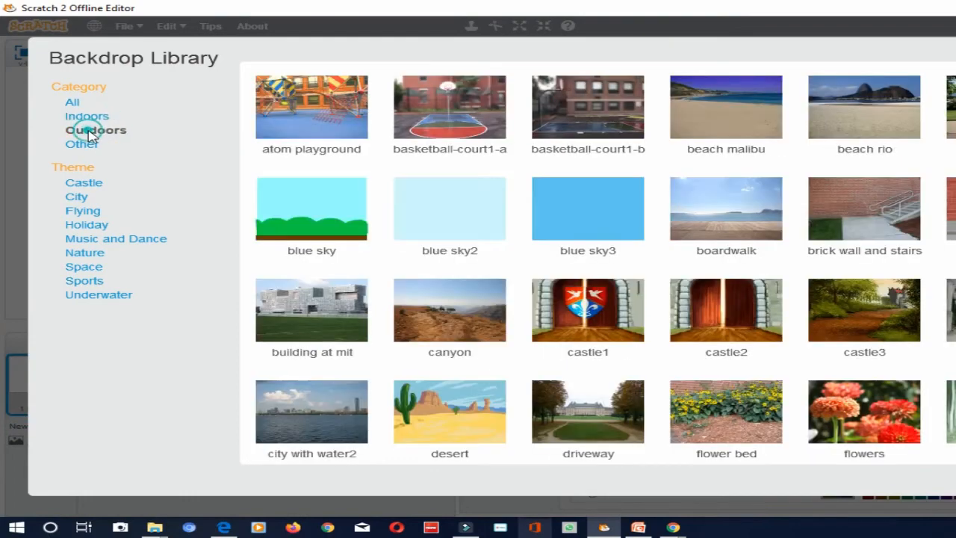
click(88, 146)
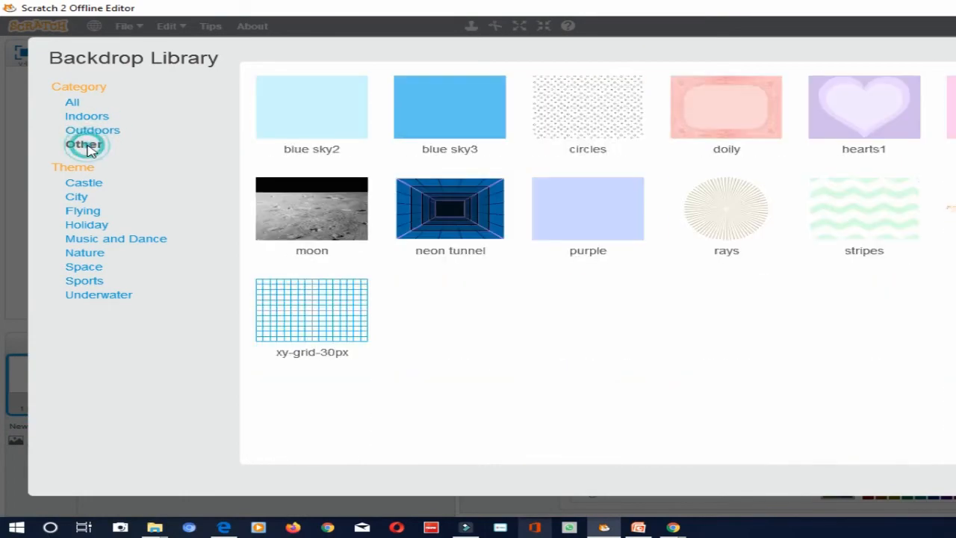
click(82, 185)
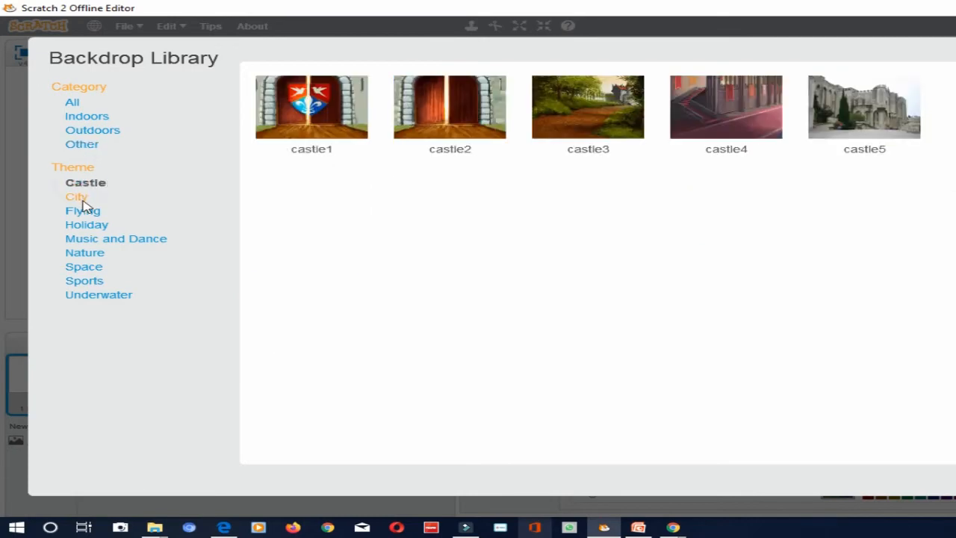
click(82, 200)
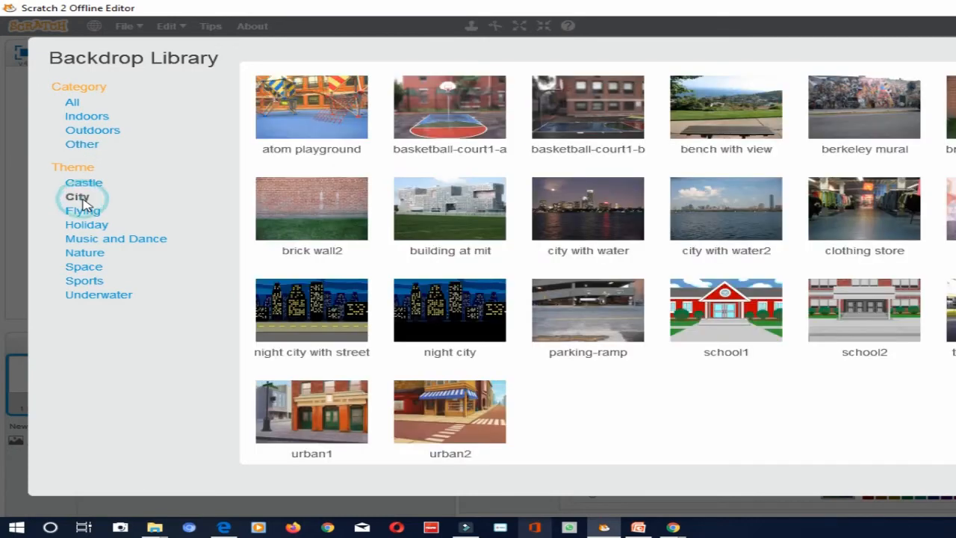
click(83, 211)
click(87, 225)
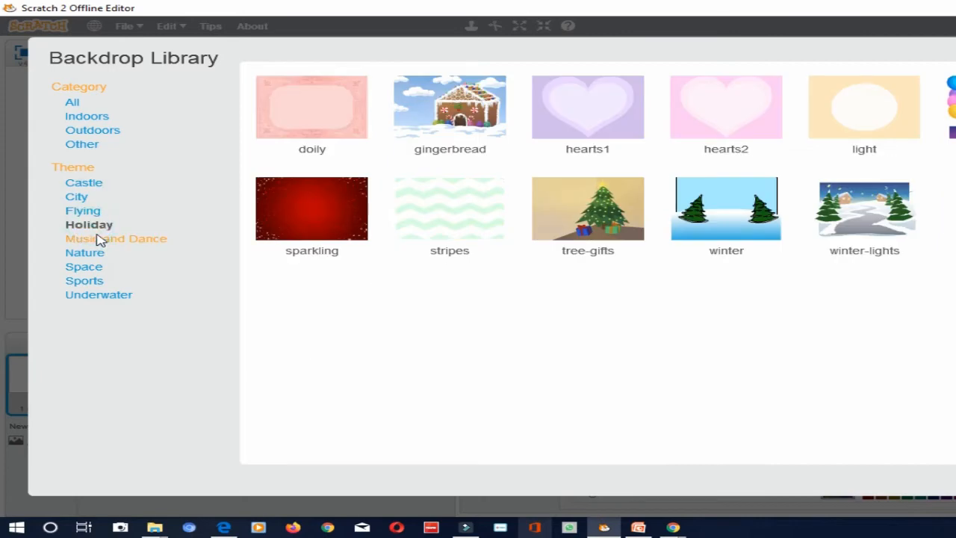
click(89, 238)
click(87, 252)
click(85, 266)
click(91, 281)
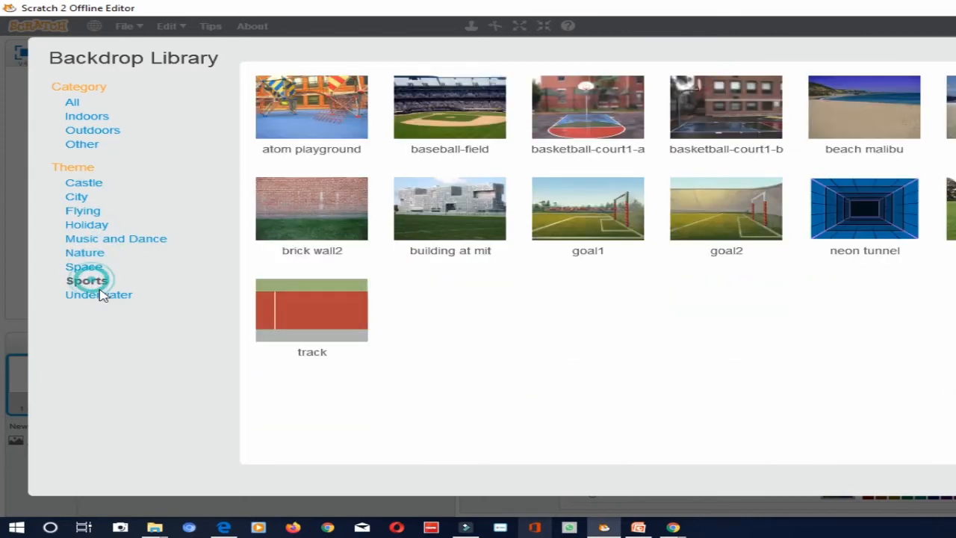
click(94, 293)
Step: Add the spotlight-stage backdrop from the Music and Dance theme to the stage
click(83, 226)
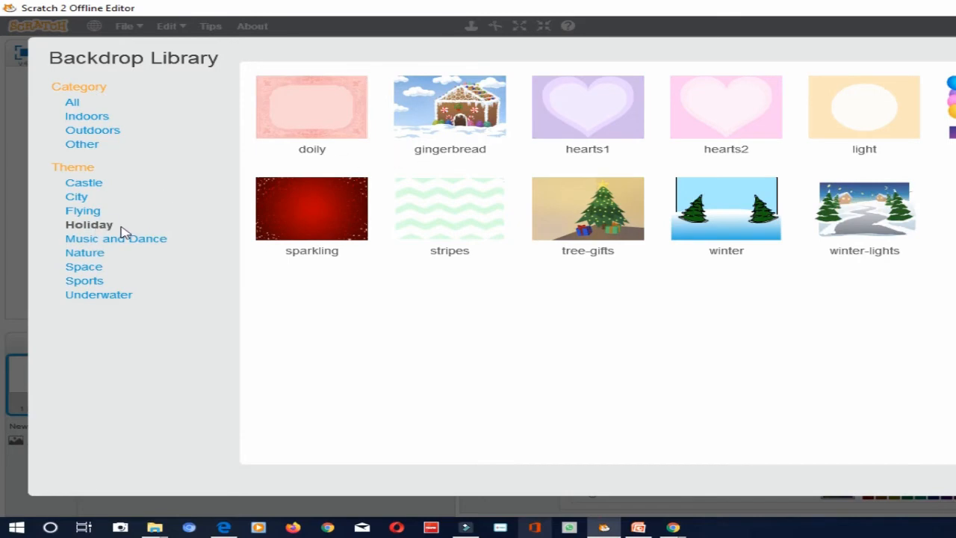
click(119, 238)
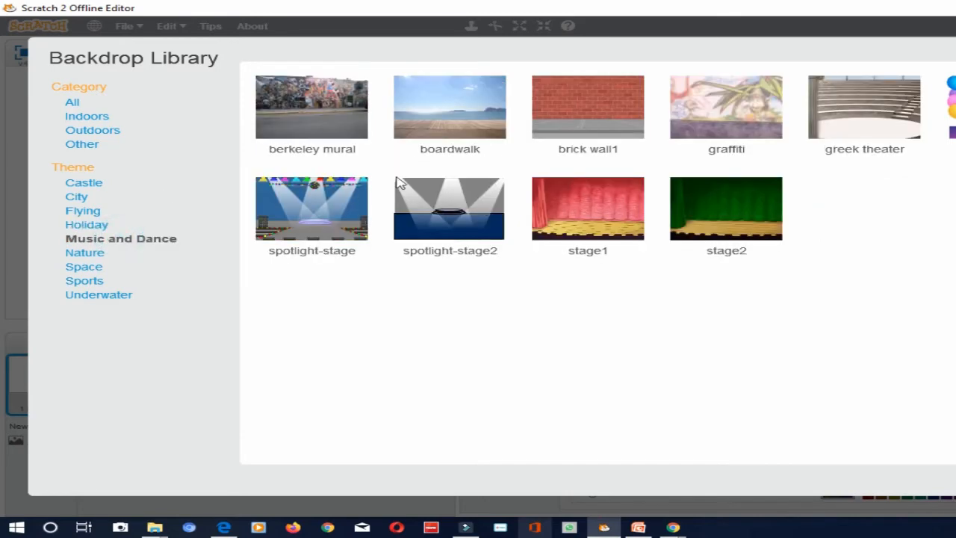
double_click(333, 234)
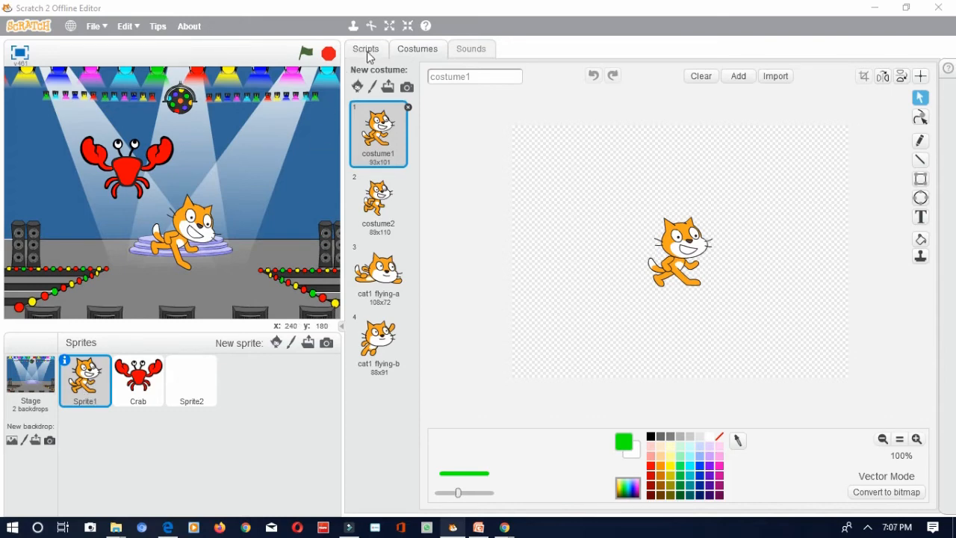
Step: Select the Crab sprite and look through its scripts, costumes and sounds, ending on its scripts
click(138, 394)
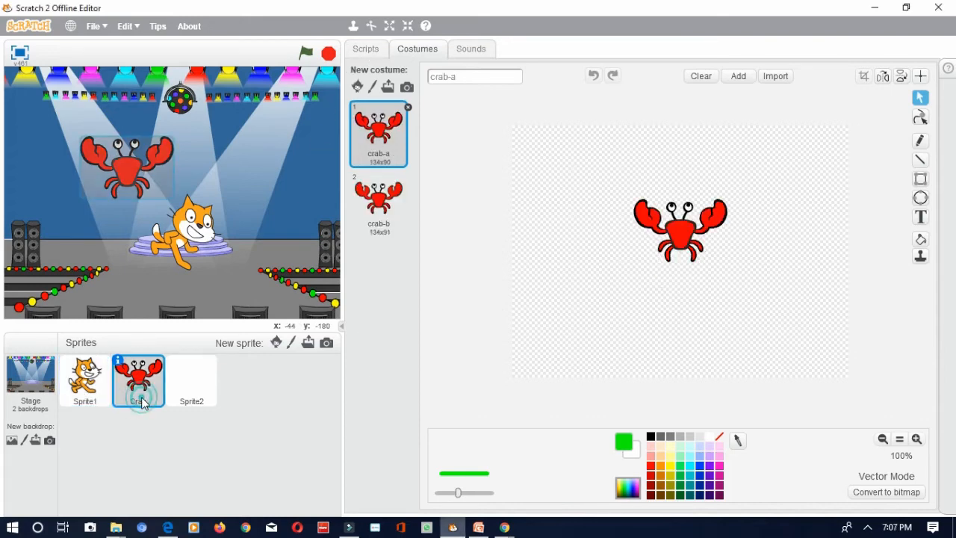
click(366, 49)
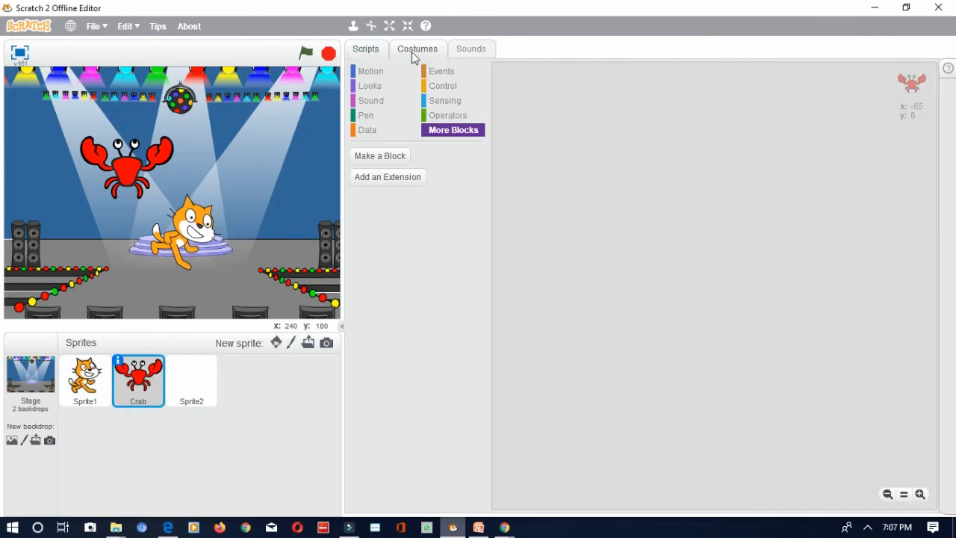
click(411, 52)
click(473, 49)
click(366, 49)
Step: Examine the available blocks in the Motion, Looks, Sound and Pen categories
click(370, 72)
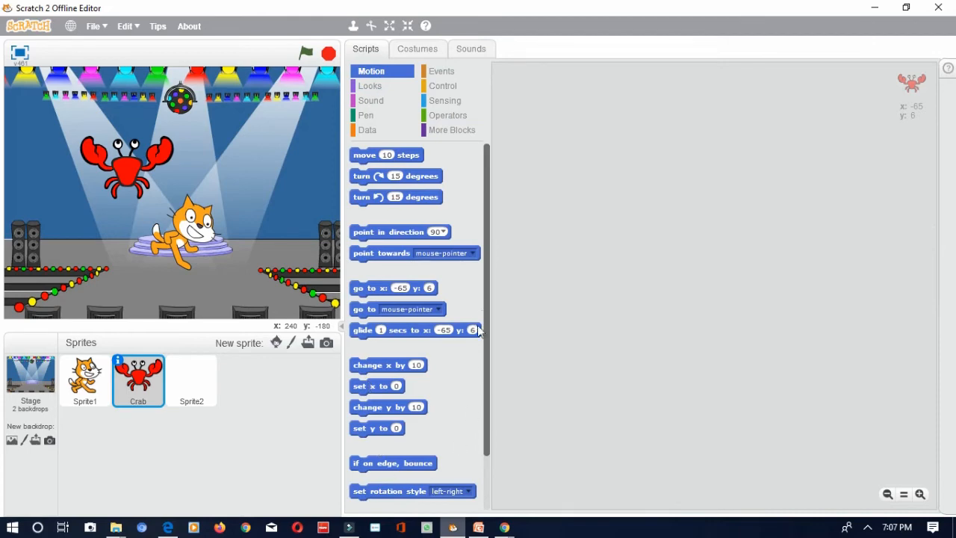
drag(487, 369, 486, 231)
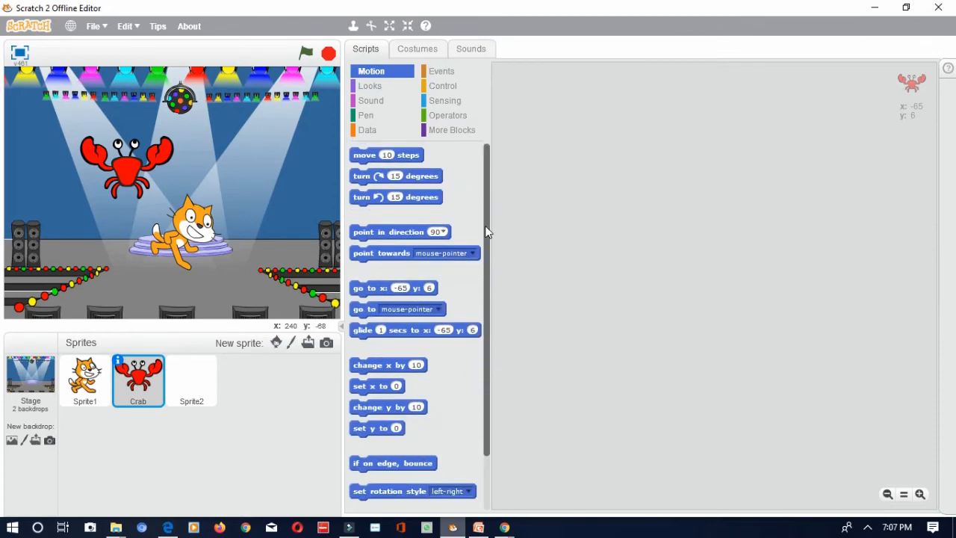
click(378, 87)
click(374, 100)
click(374, 115)
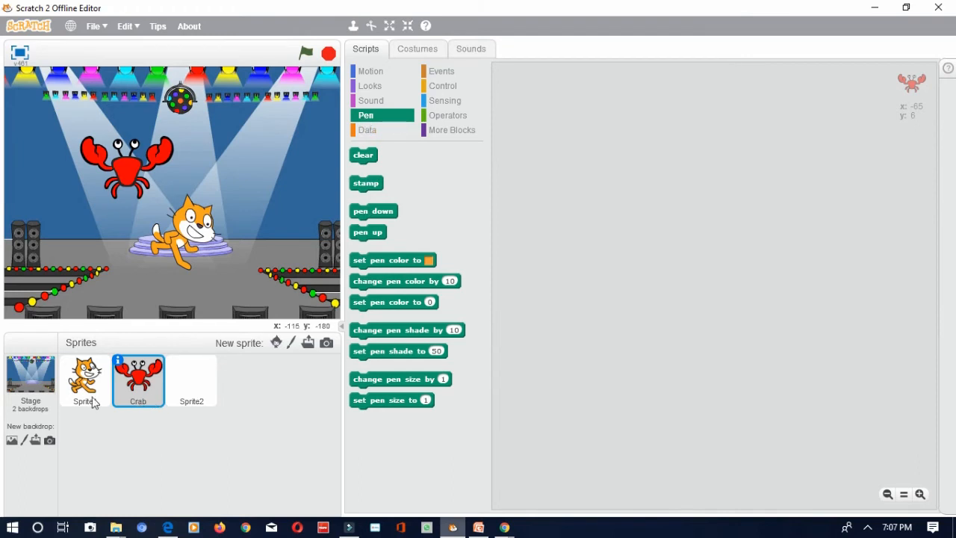
Step: View the costumes of the crab and the cat, and check the costume library without adding anything
click(415, 52)
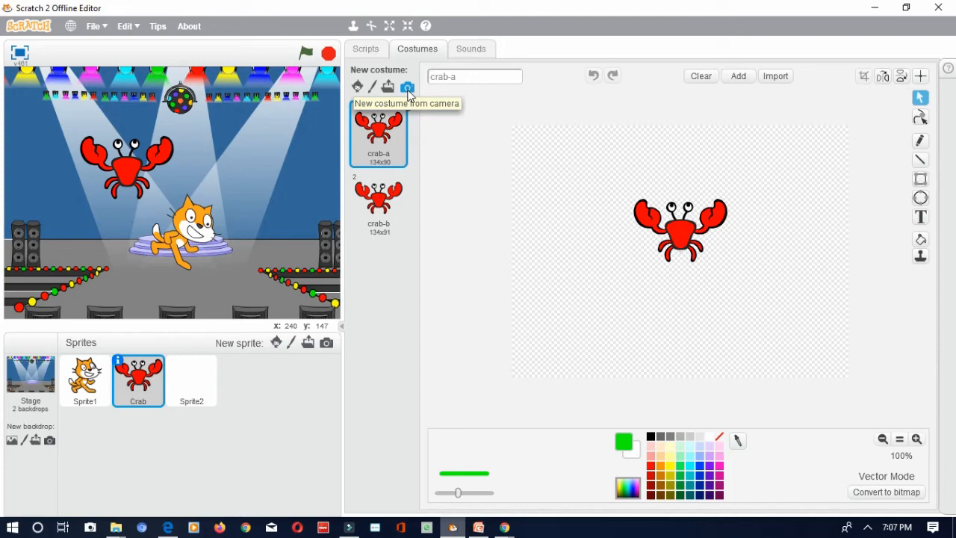
click(73, 383)
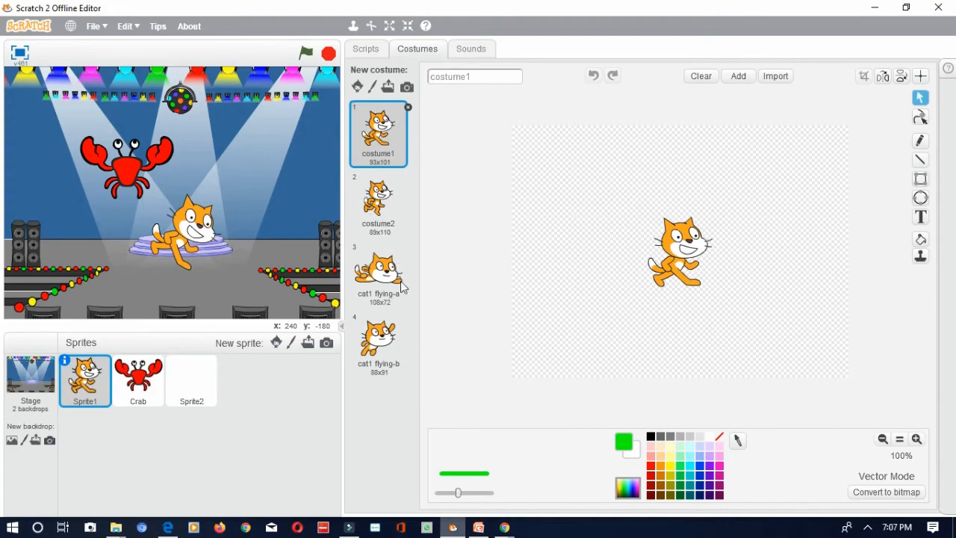
click(357, 87)
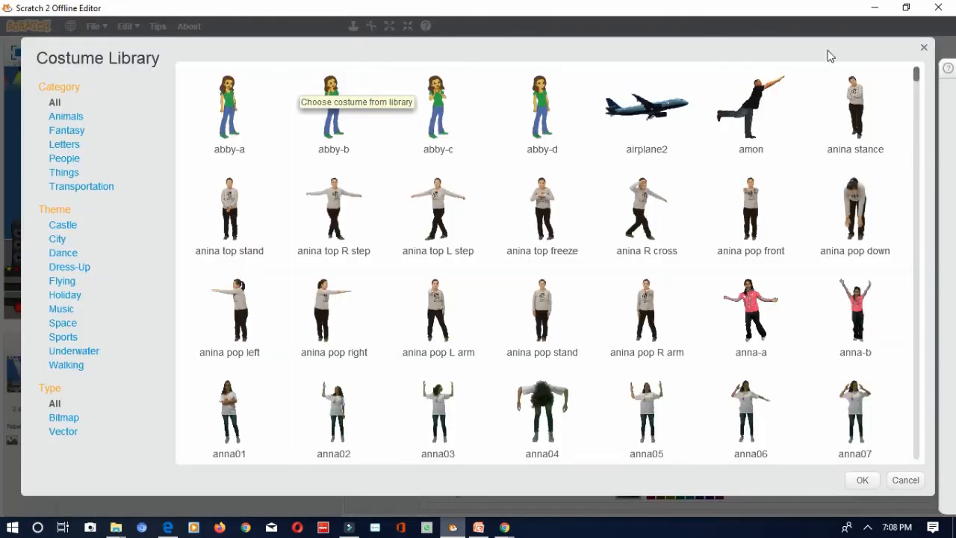
click(924, 48)
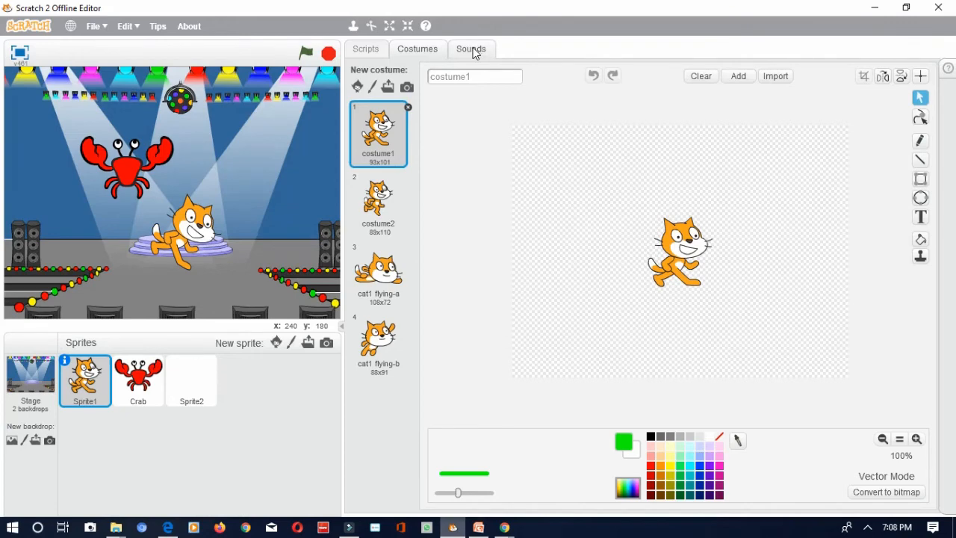
Step: Delete the cat's cat1 flying-a costume and restore it with Undelete
click(384, 208)
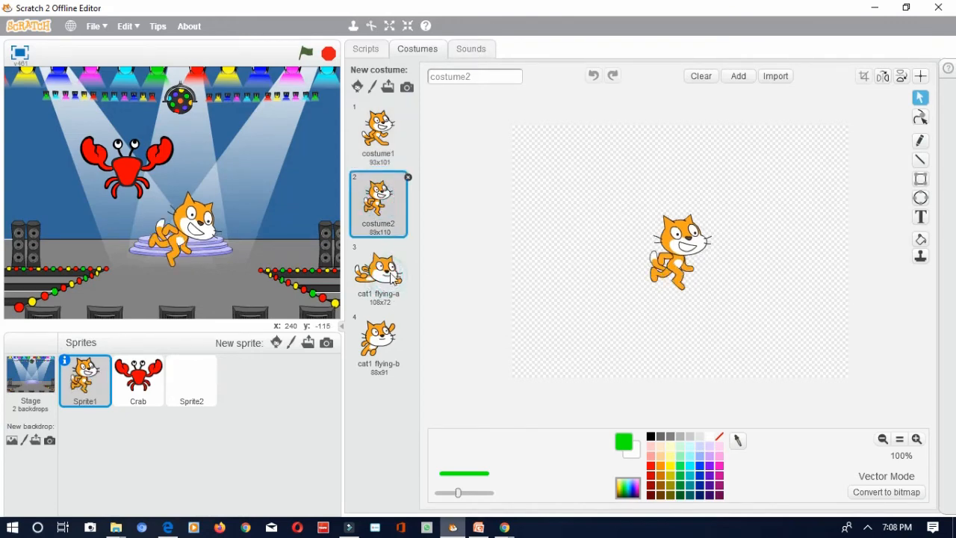
click(382, 275)
click(408, 247)
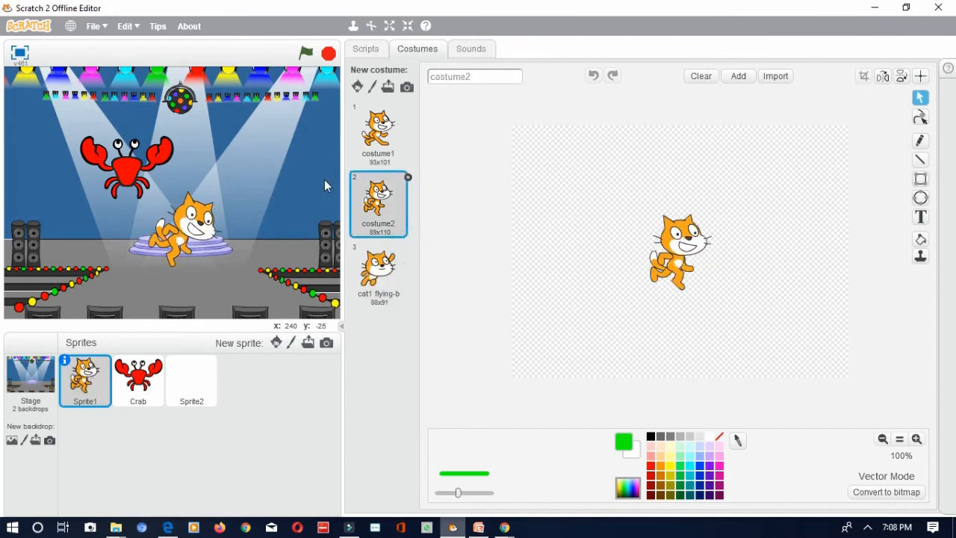
click(128, 27)
click(149, 46)
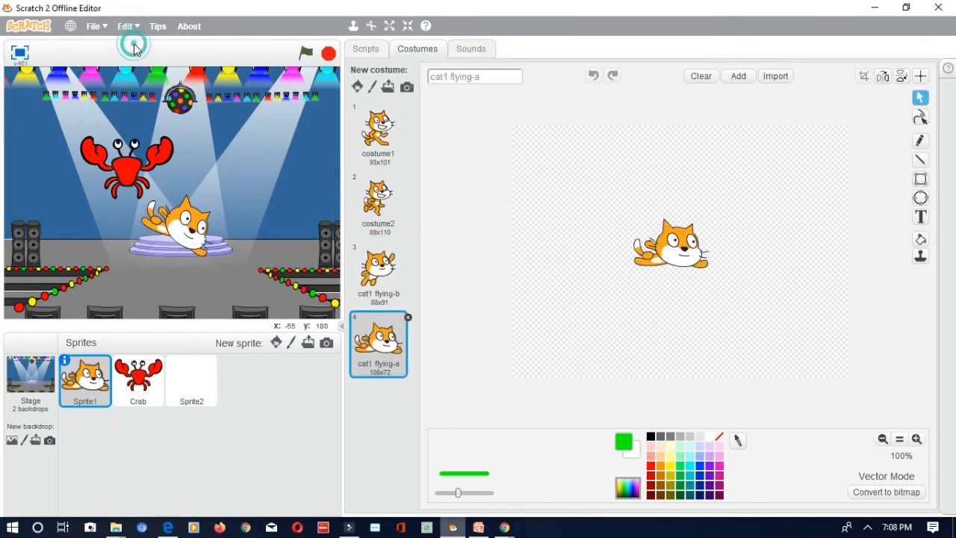
Step: Compare the sounds of the cat and Crab sprites, ending on the cat's sounds
click(476, 58)
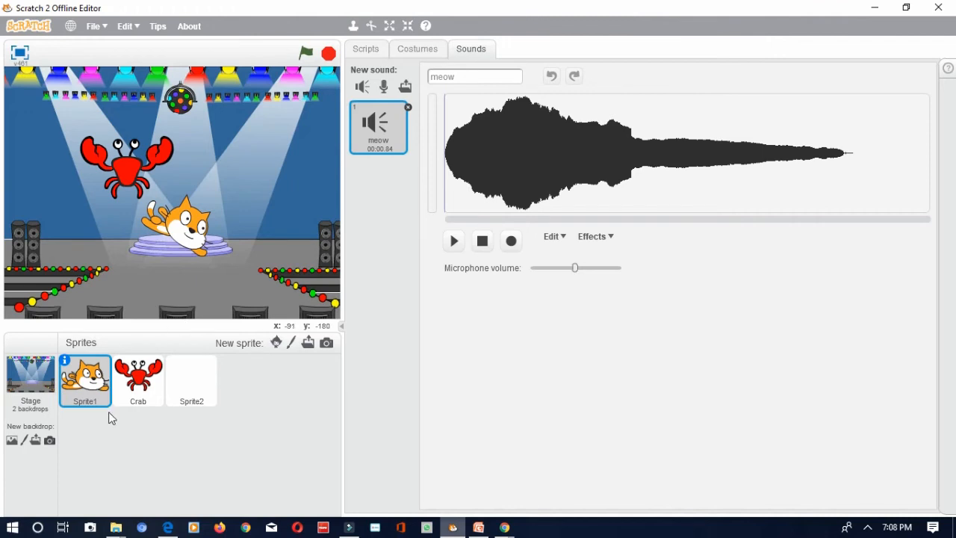
click(134, 393)
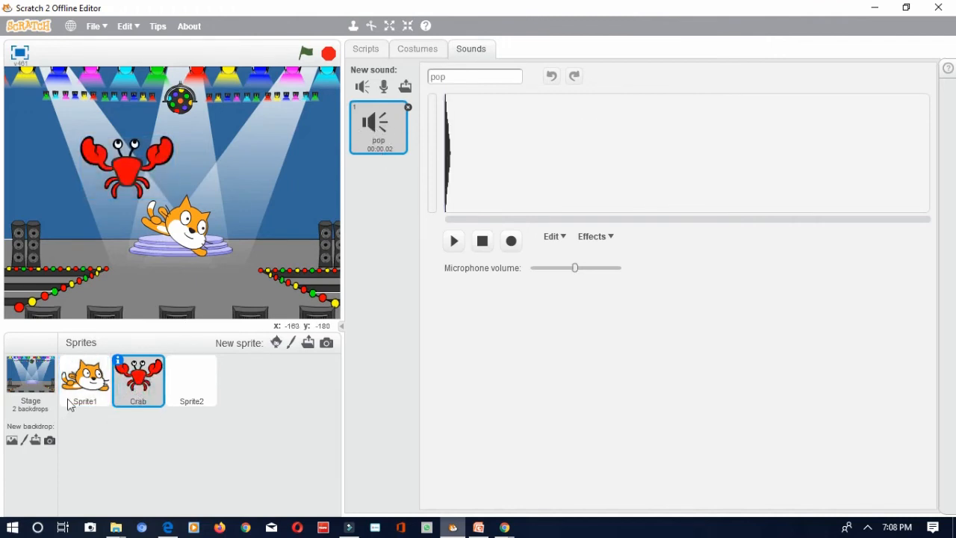
click(88, 383)
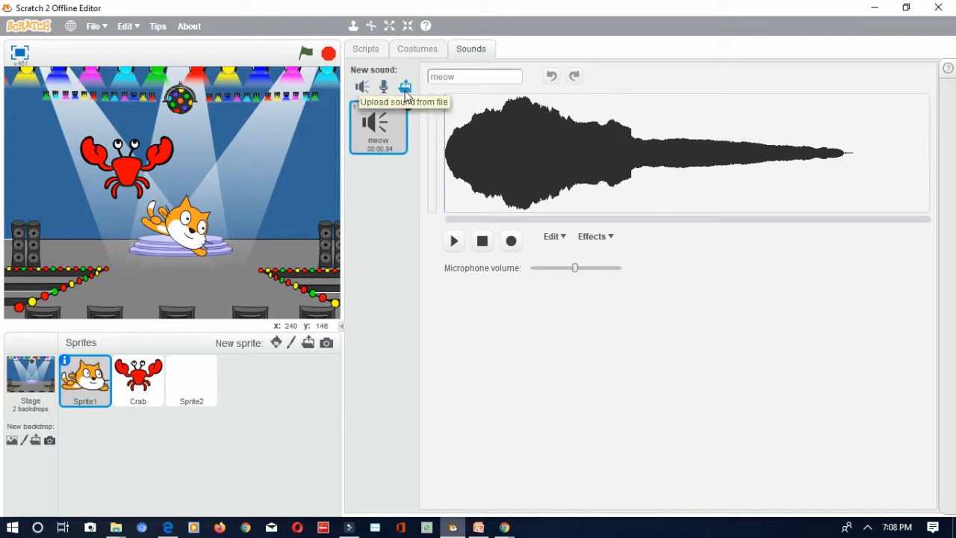
Step: Browse the sound library's categories, preview D bass under Musical Notes and add it to the cat sprite
click(362, 87)
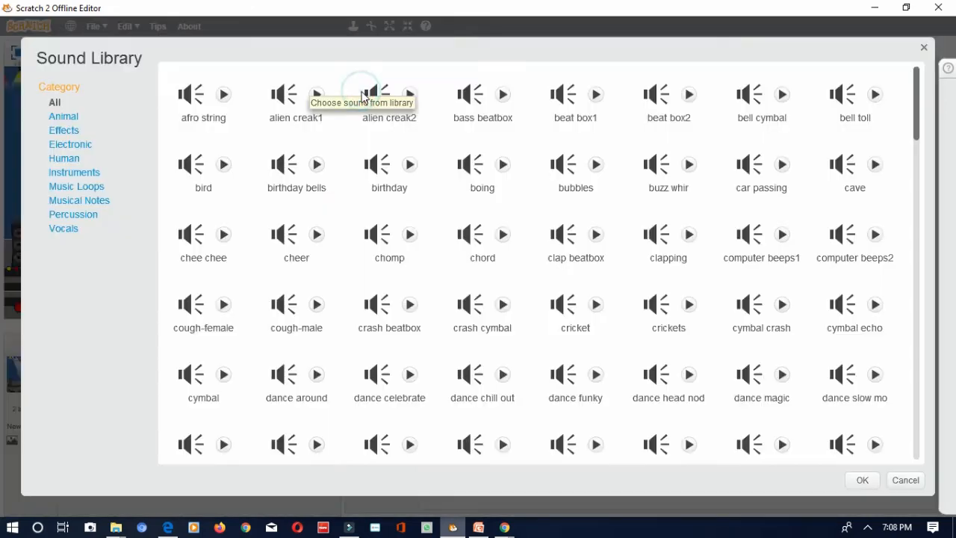
click(73, 119)
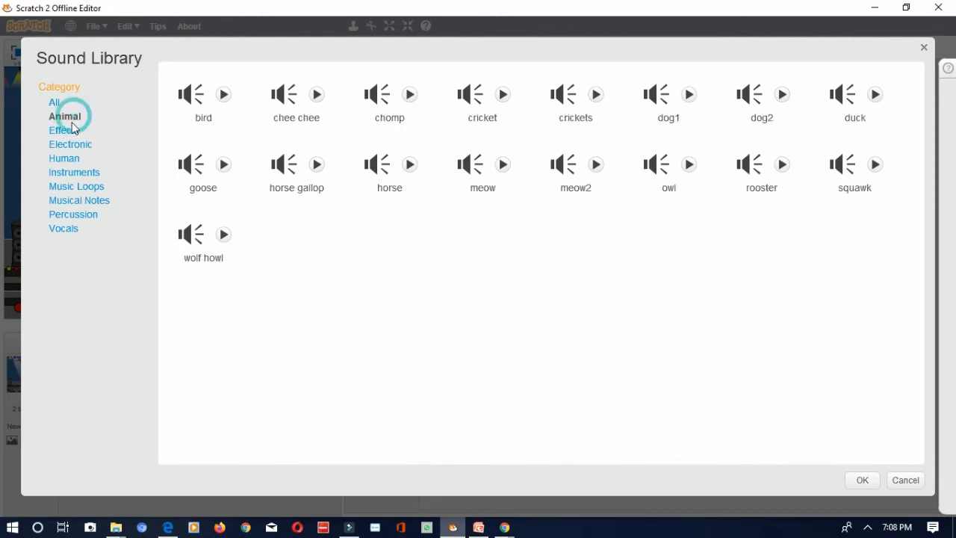
click(72, 129)
click(72, 144)
click(73, 158)
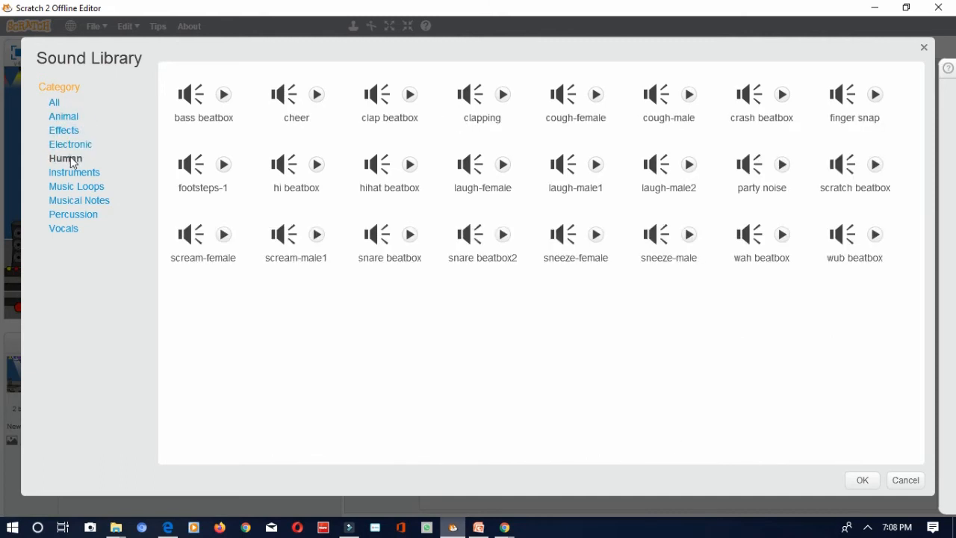
click(75, 173)
click(75, 186)
click(78, 200)
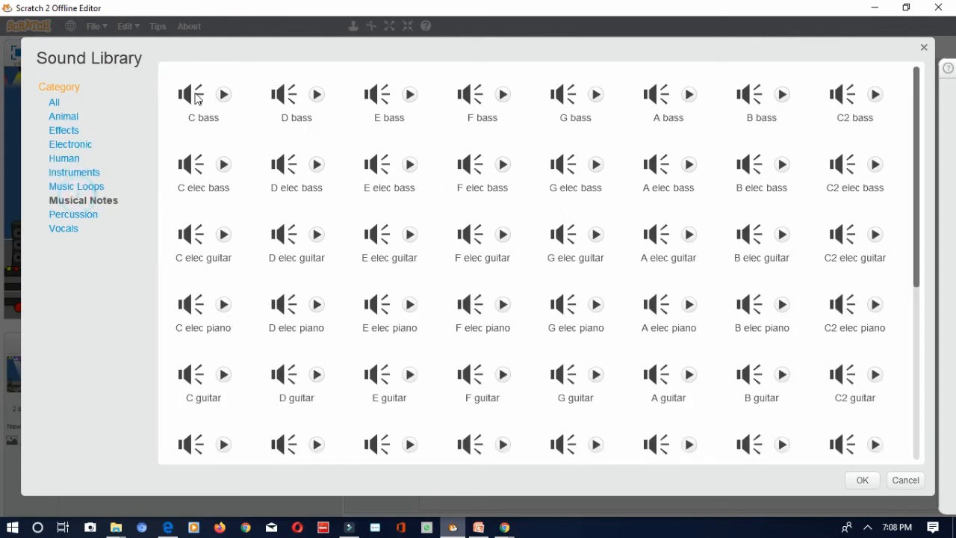
click(317, 95)
click(317, 95)
click(282, 106)
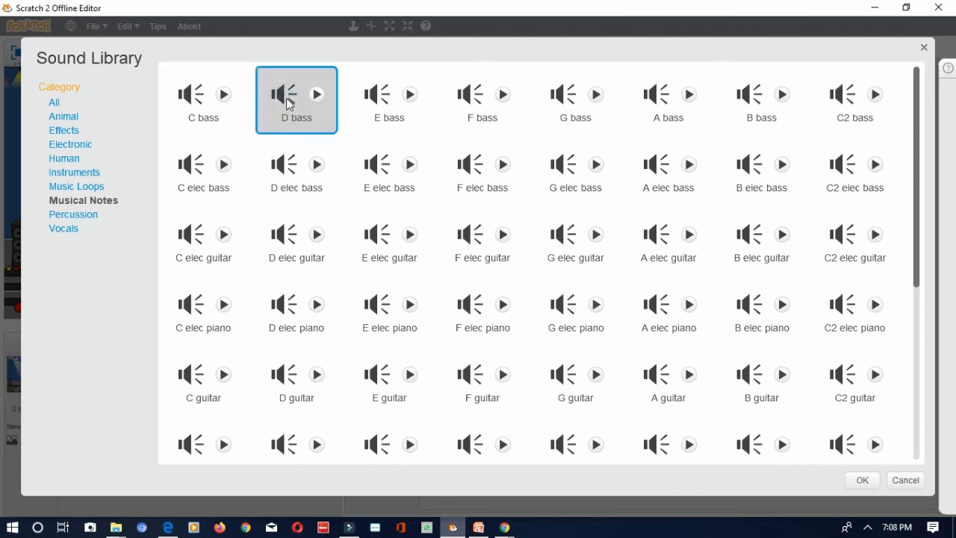
click(863, 481)
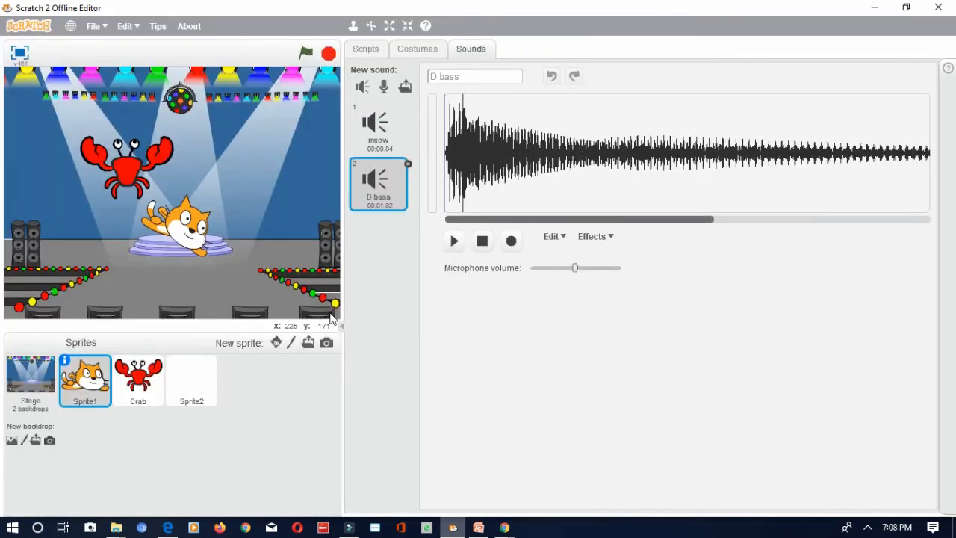
Step: Check the cat's meow sound and Sprite2's sounds, and create another blank sprite for painting
click(378, 133)
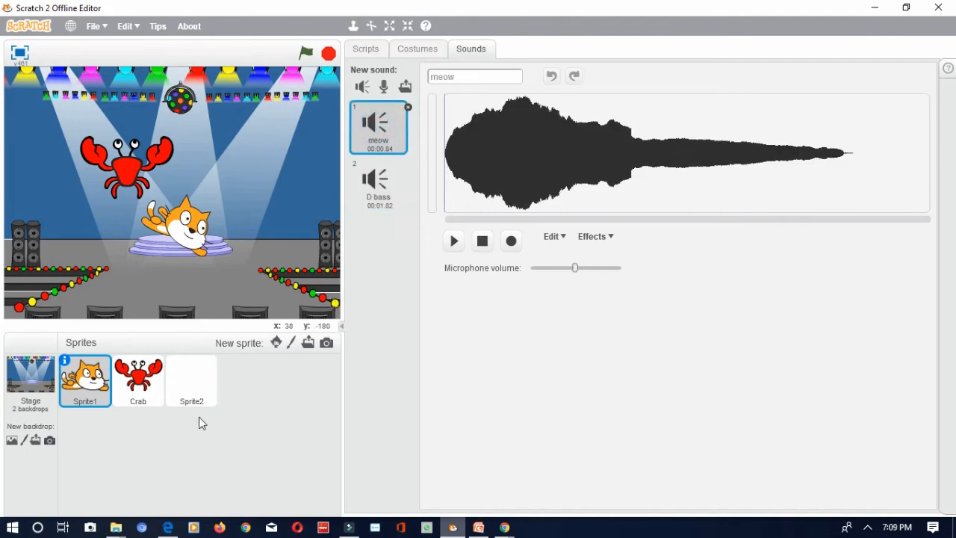
click(193, 390)
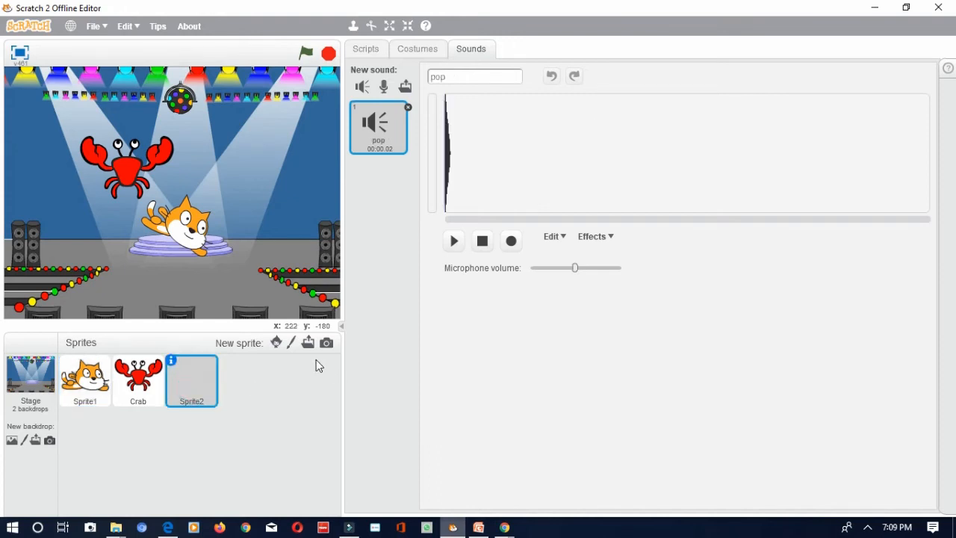
click(292, 343)
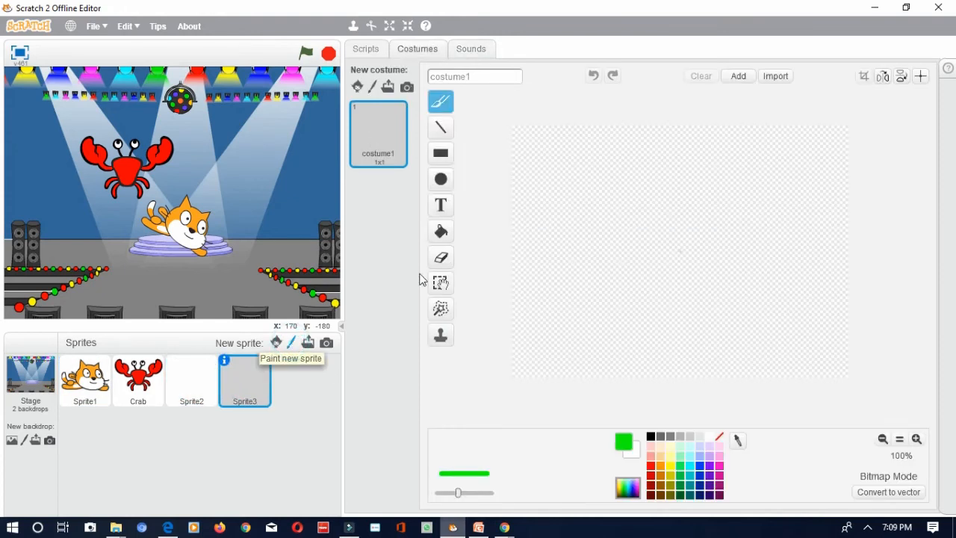
Step: Paint a green-outlined ellipse of about 121x133 in Sprite3, fill it with yellow, and place the sprite beside the cat on the stage
click(440, 186)
drag(611, 195, 696, 287)
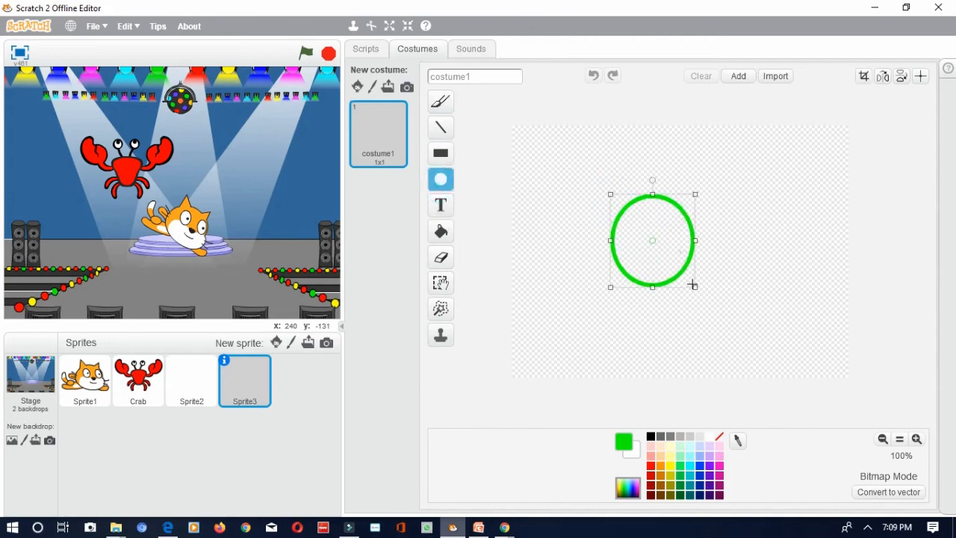
click(669, 464)
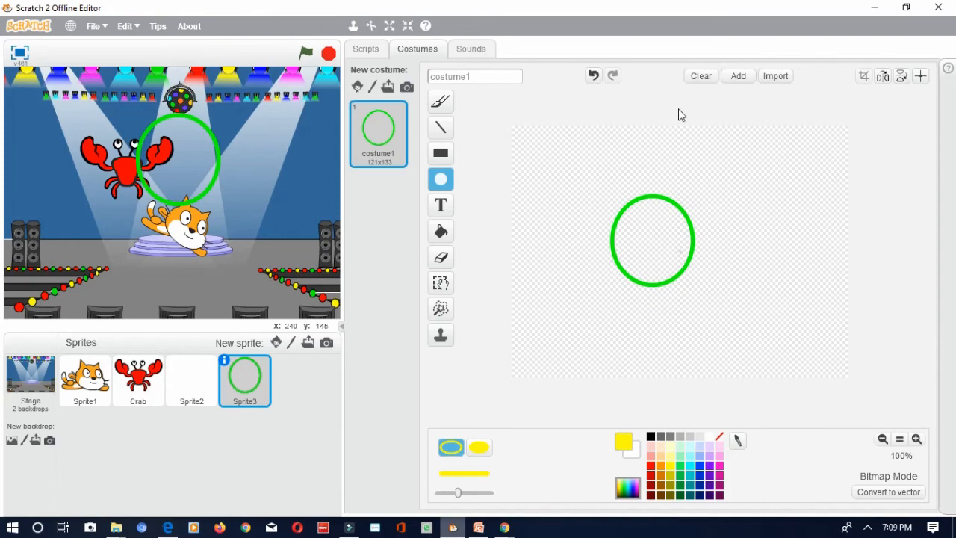
click(441, 231)
click(635, 240)
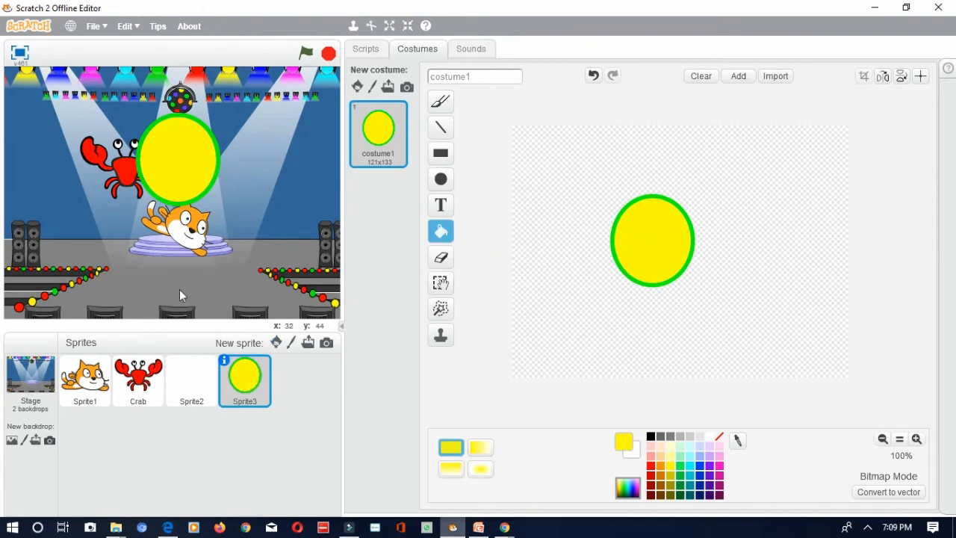
drag(201, 168, 303, 225)
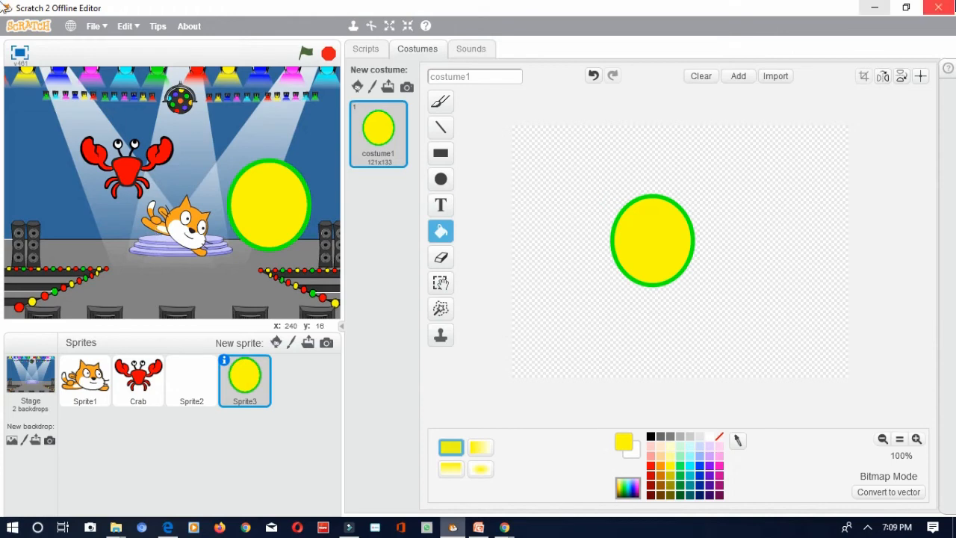
Step: Save the project to the Desktop as scratchproject
click(97, 28)
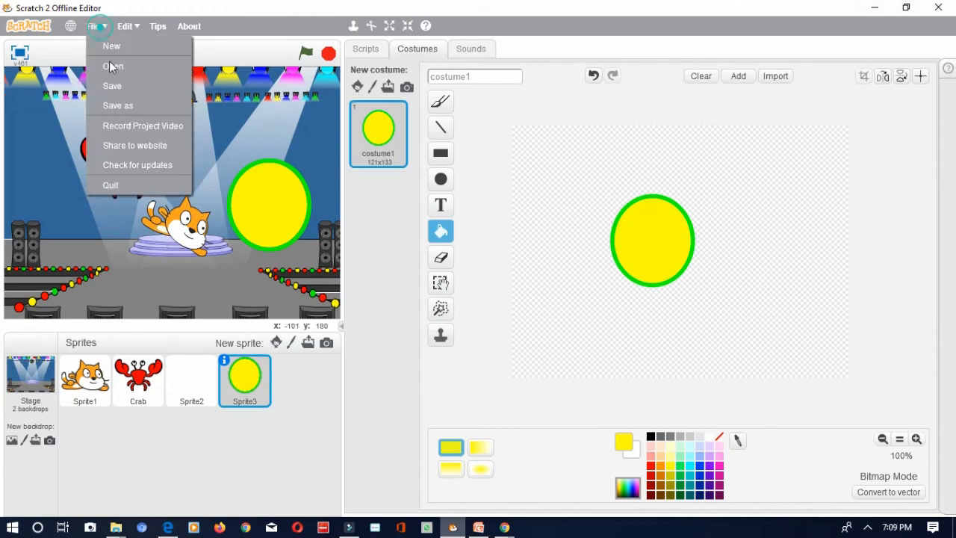
click(112, 88)
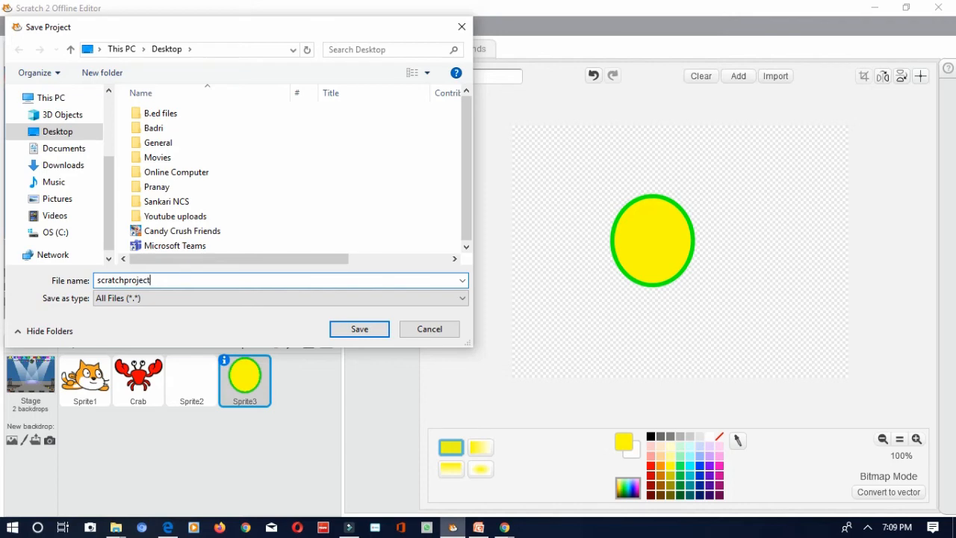
click(359, 330)
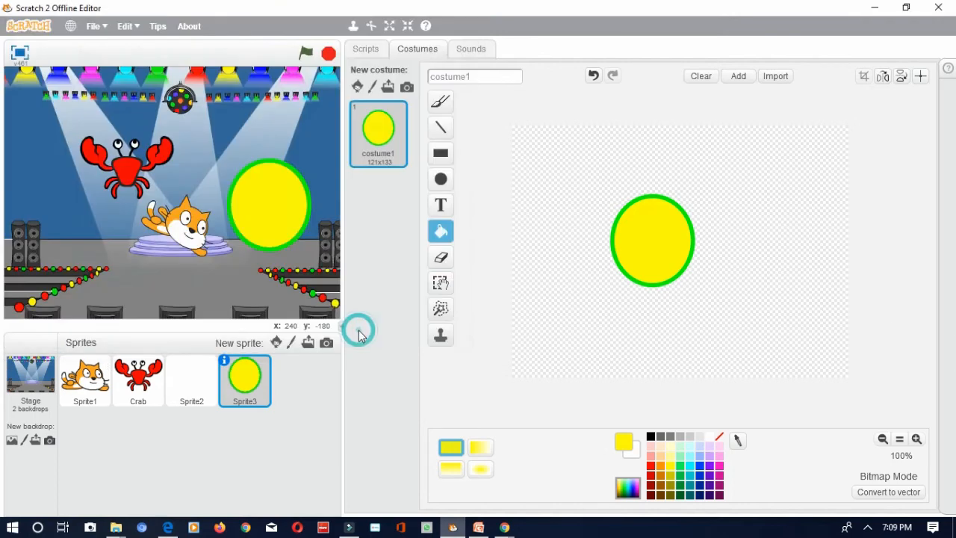
Step: Review the project file commands, including Save, Open and Quit, and view the Open Project dialog without opening a file
click(97, 28)
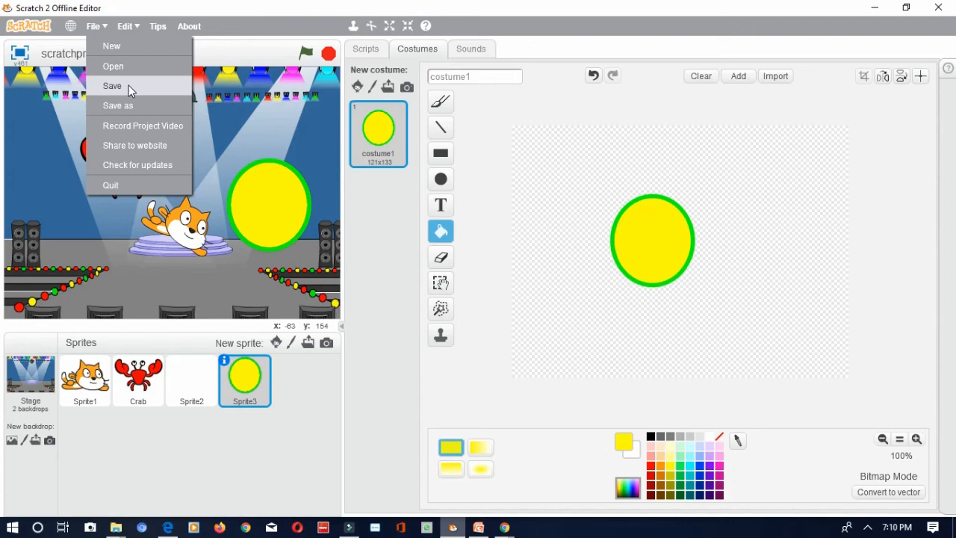
click(244, 464)
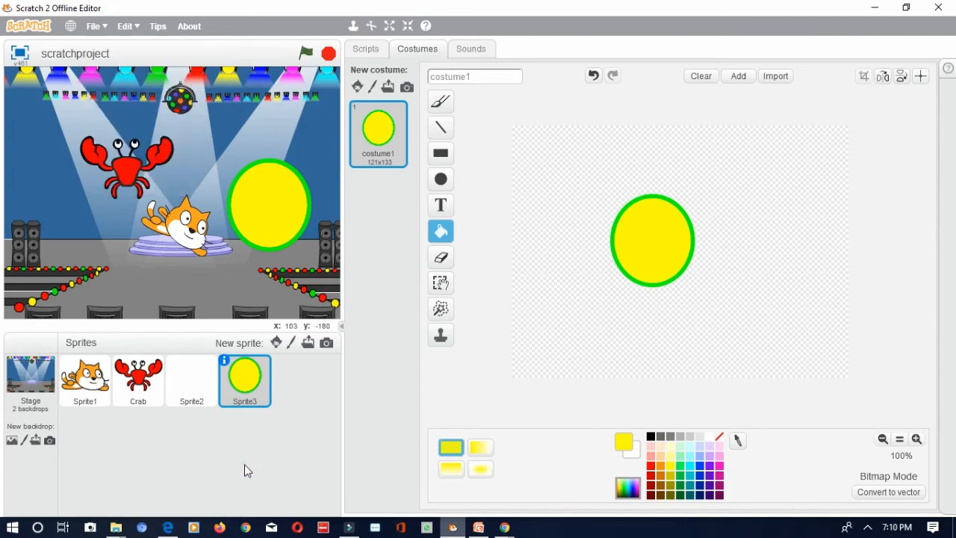
click(94, 27)
click(102, 68)
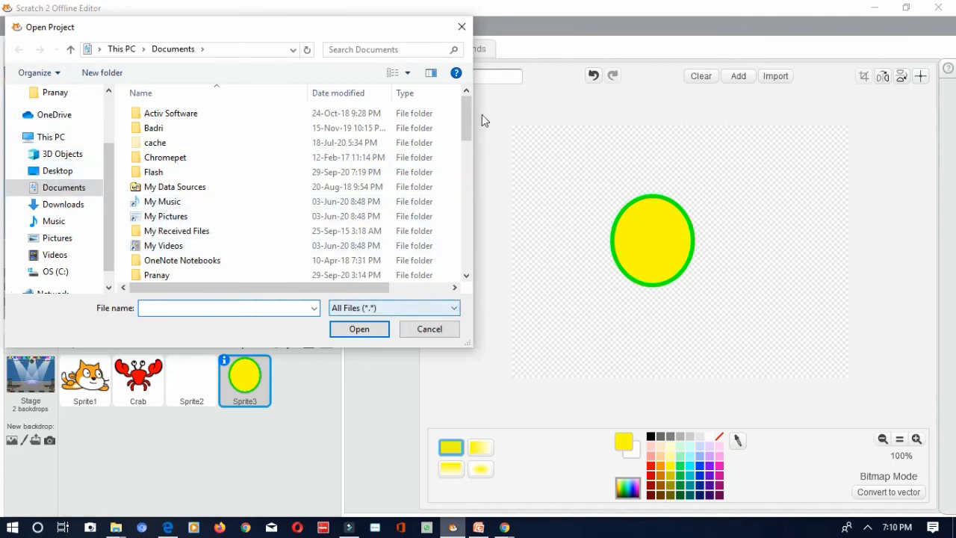
click(462, 27)
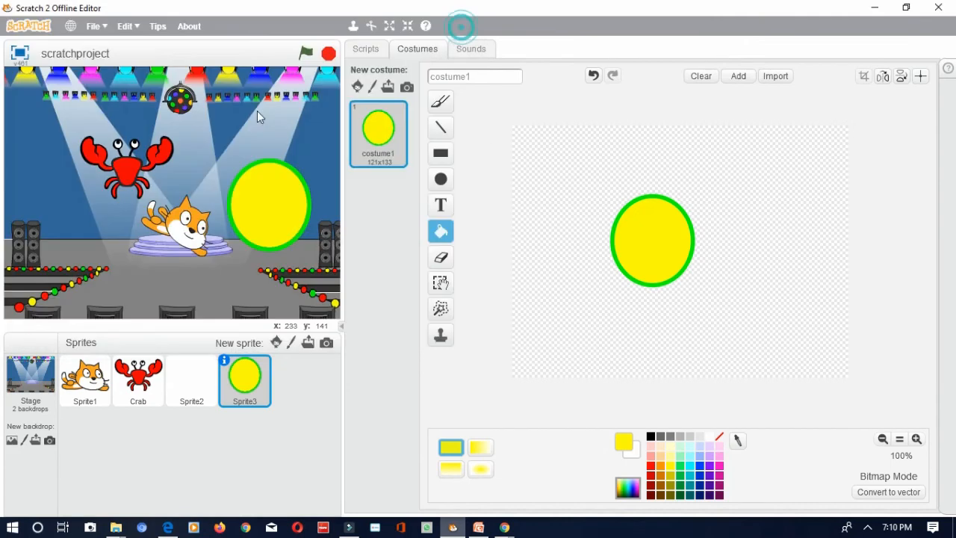
click(105, 27)
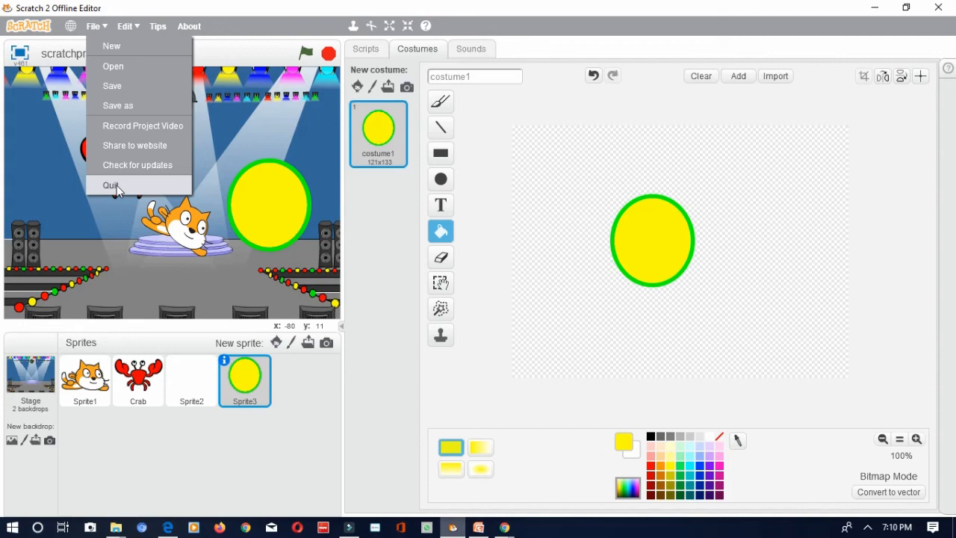
Step: Check the script areas of the cat, Crab, Sprite2 and Sprite3 in turn
click(364, 52)
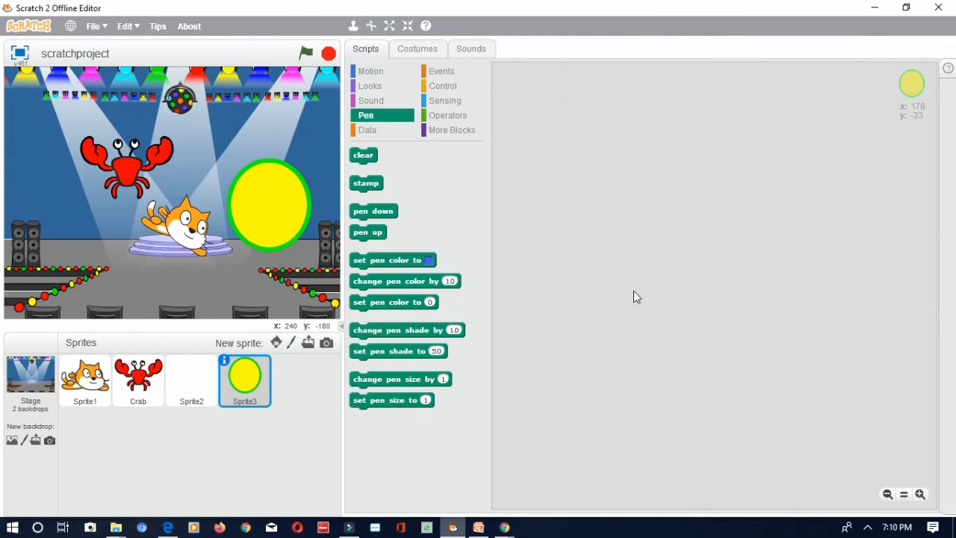
click(89, 391)
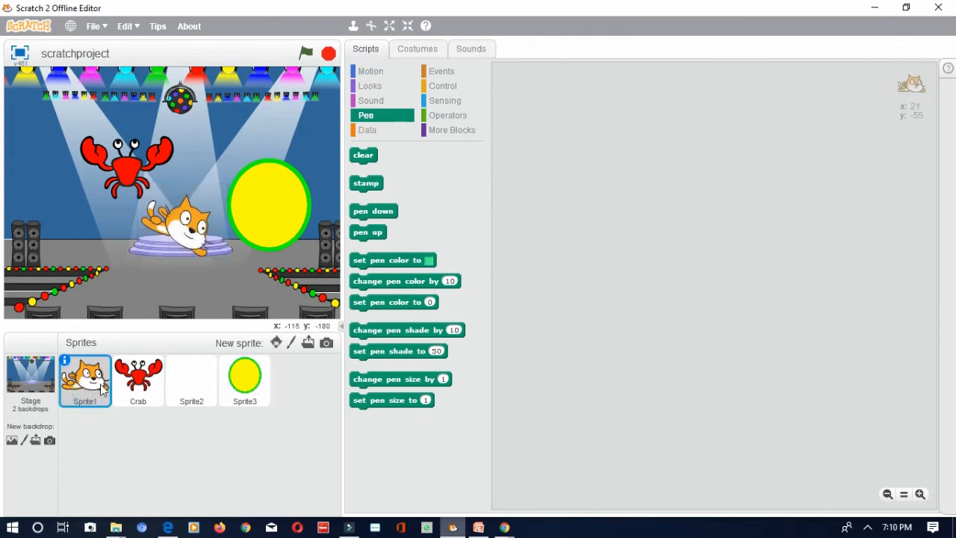
click(147, 387)
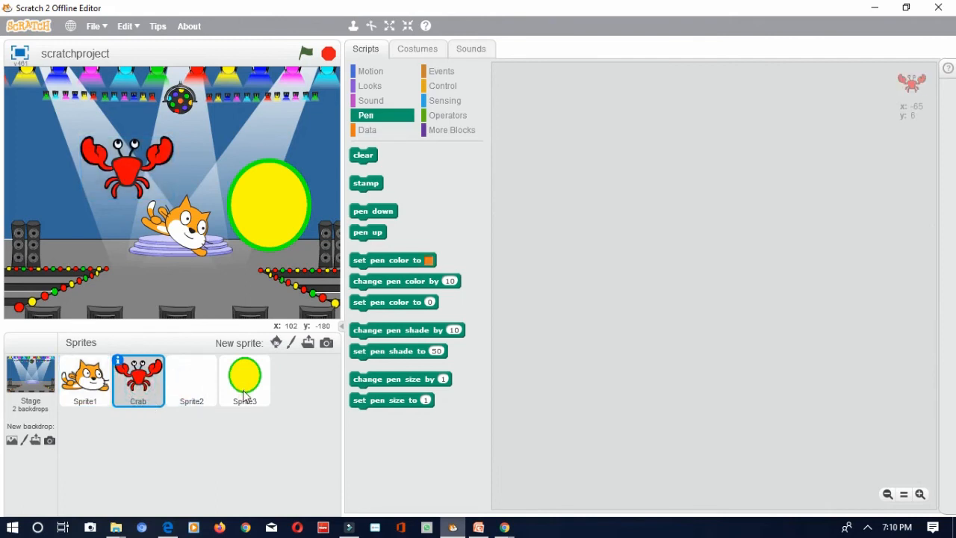
click(194, 392)
click(238, 390)
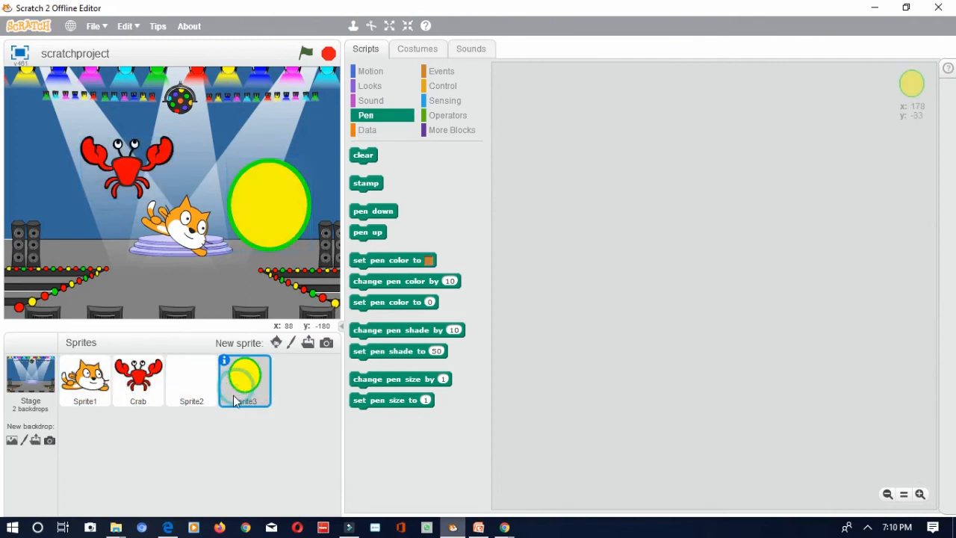
Step: Select the cat sprite and switch its costume to costume1
click(94, 395)
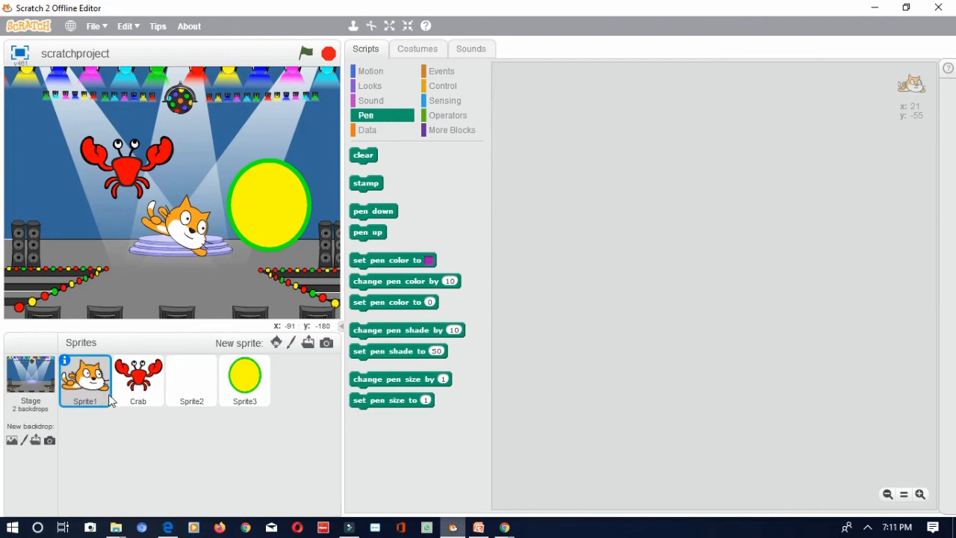
click(416, 50)
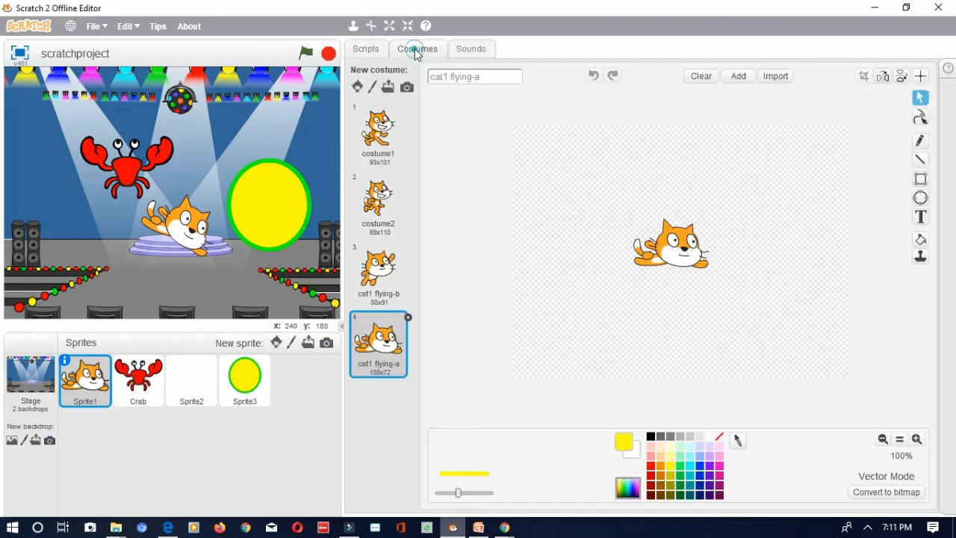
click(384, 139)
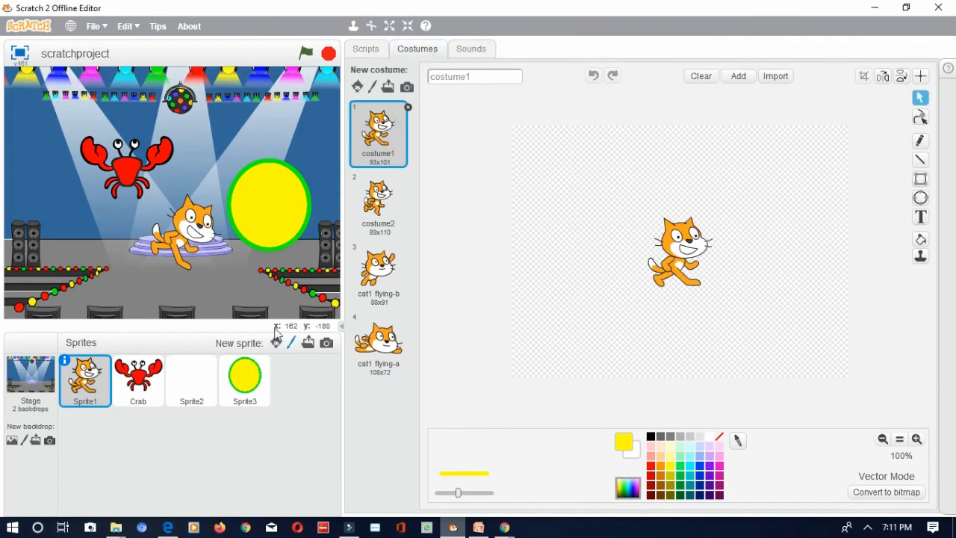
Step: Build a cat script with a forever loop containing move 10 steps and if on edge, bounce
click(365, 48)
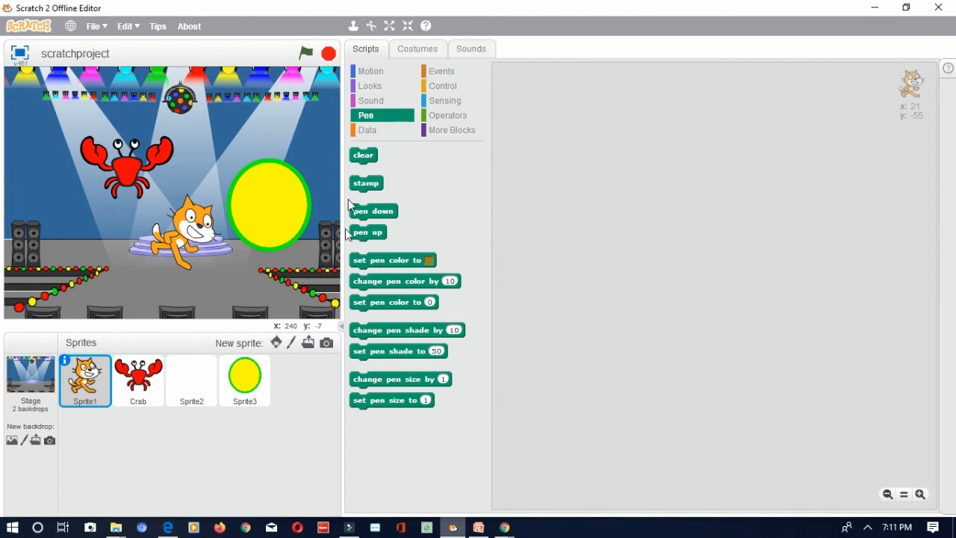
click(447, 86)
drag(370, 219, 628, 196)
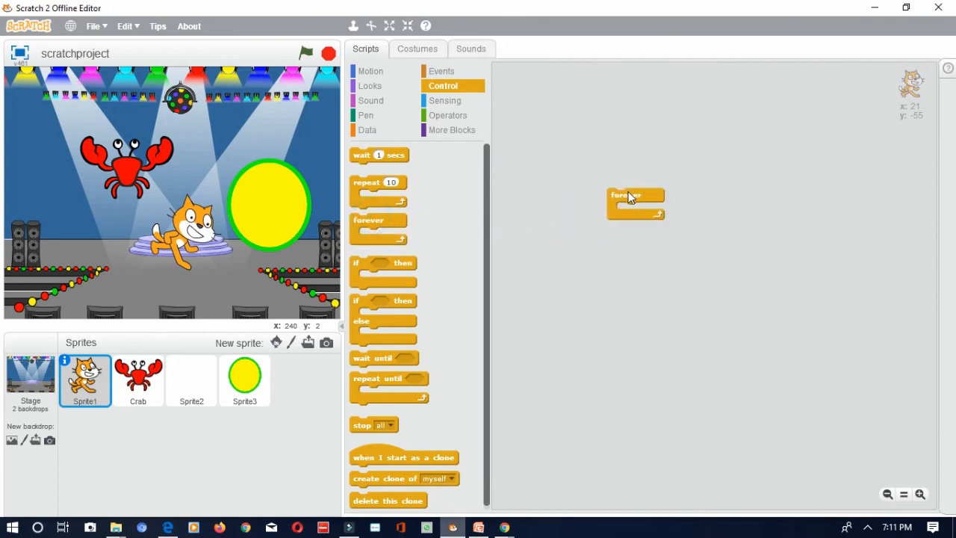
click(369, 73)
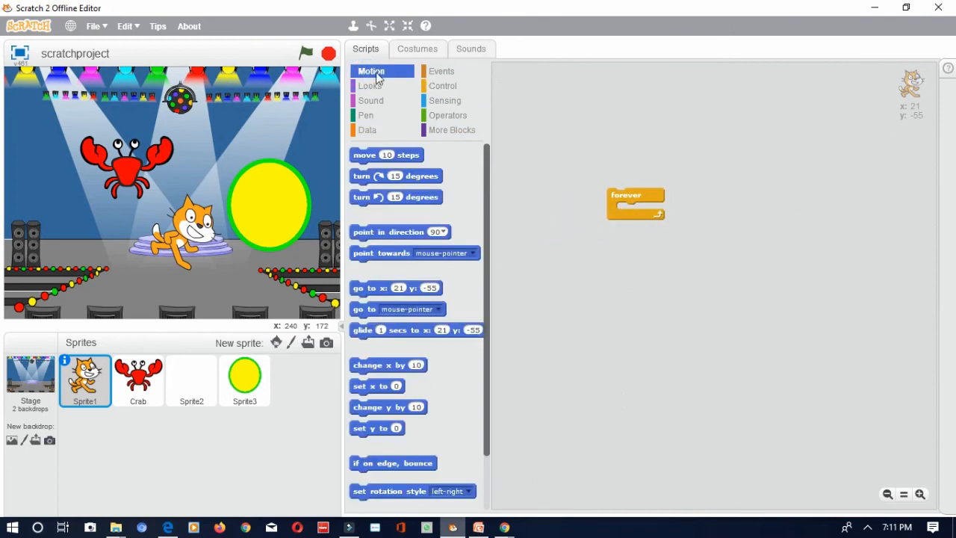
drag(368, 155, 640, 210)
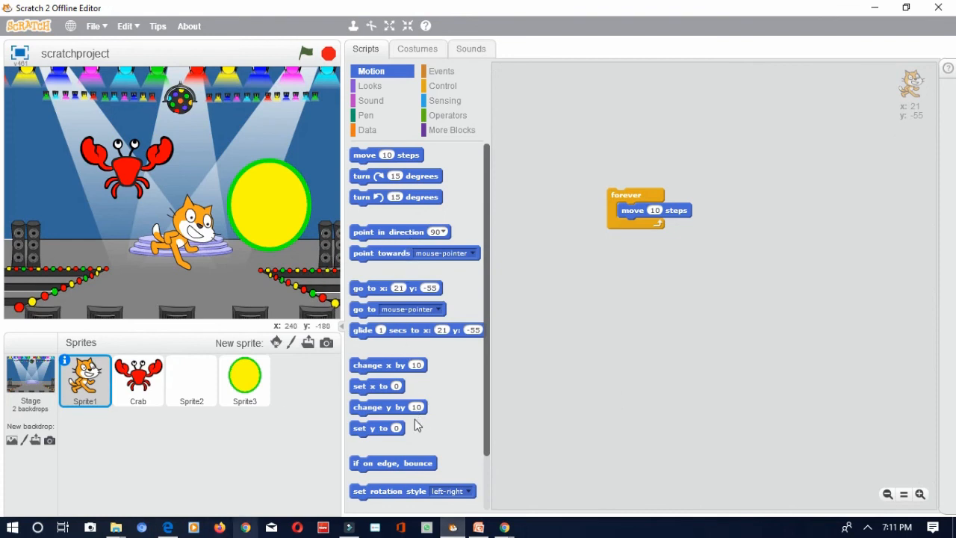
scroll(417, 425, down, 2)
drag(389, 400, 661, 231)
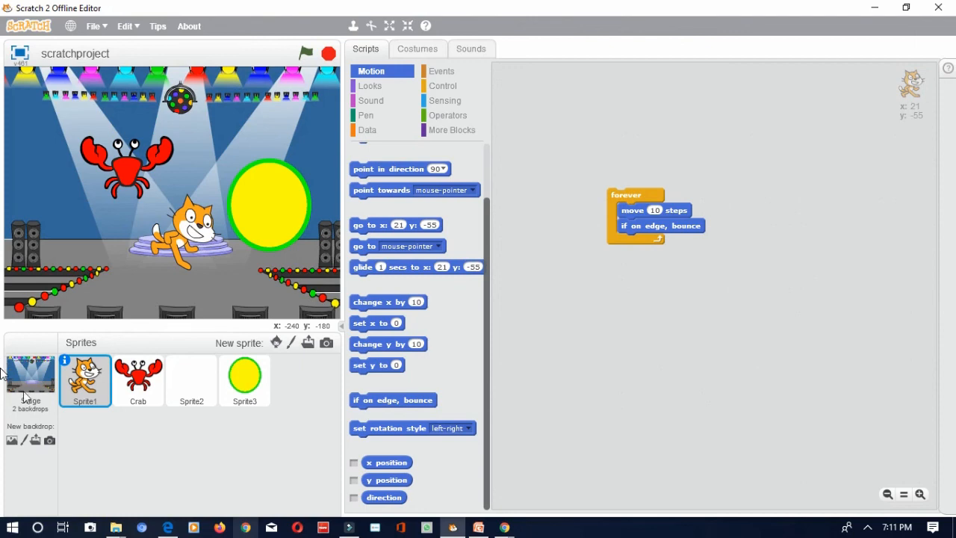
Step: Add a clockwise turn of 30 degrees above the forever loop and insert a pen down block between them
scroll(422, 425, up, 2)
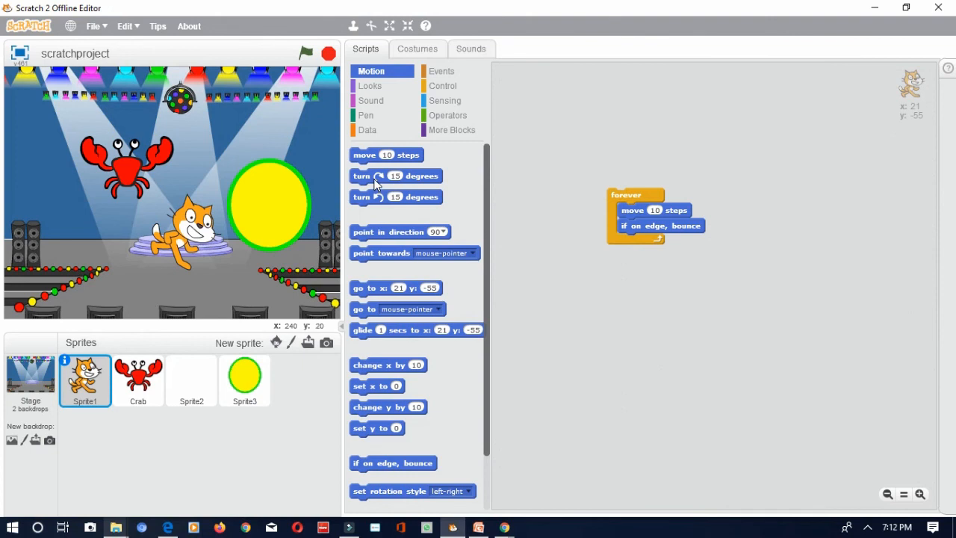
drag(375, 183, 652, 186)
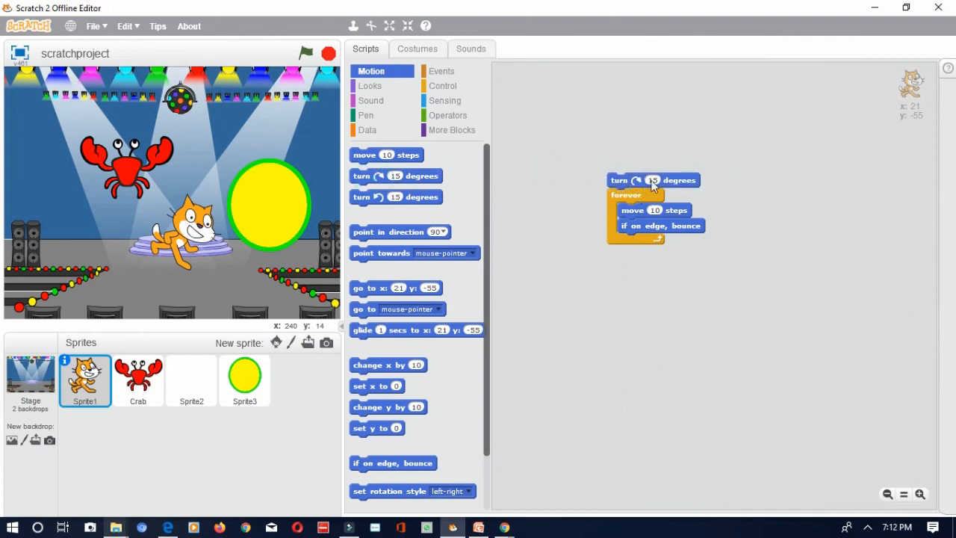
click(653, 180)
text(30)
click(377, 116)
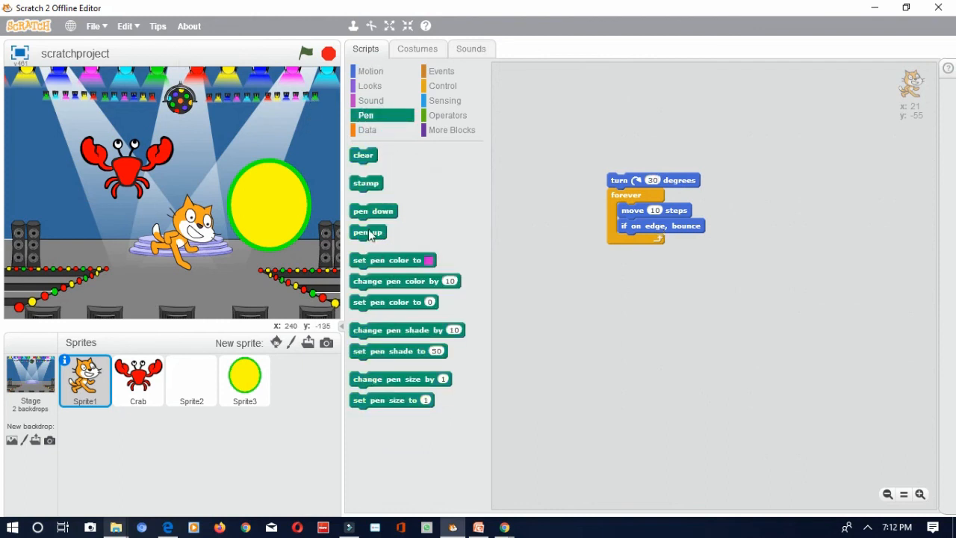
drag(385, 214, 647, 193)
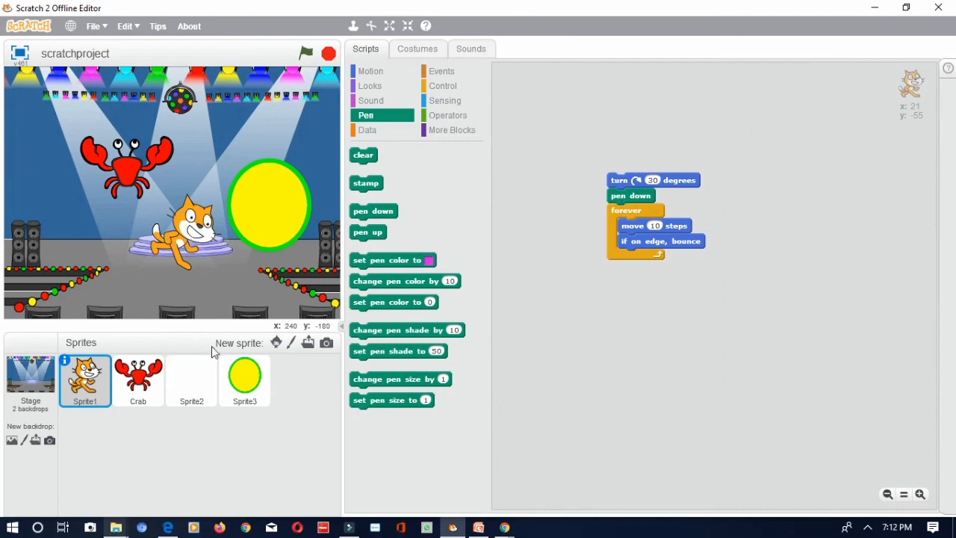
Step: Delete the Crab, Sprite2 and Sprite3 sprites, keeping only the cat
right_click(150, 397)
click(178, 443)
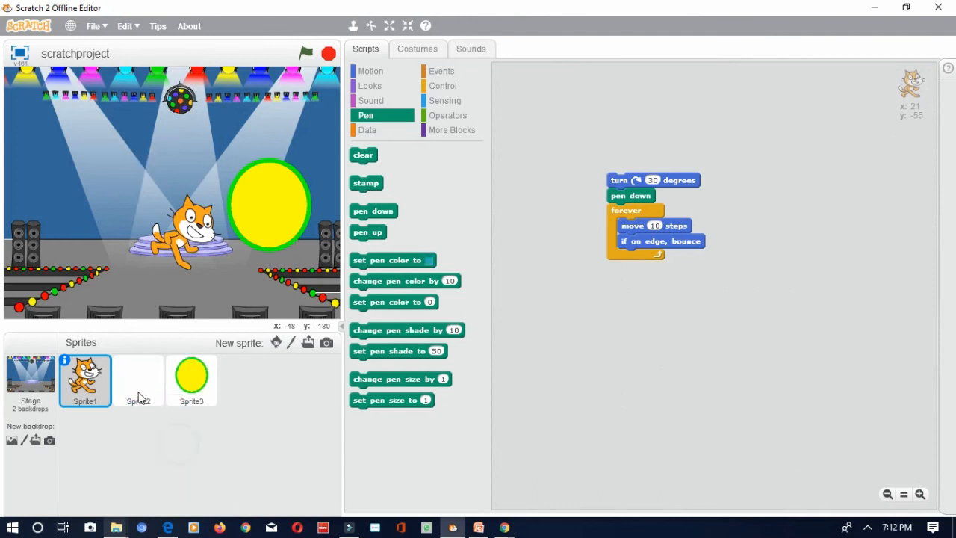
right_click(138, 395)
click(170, 444)
right_click(145, 394)
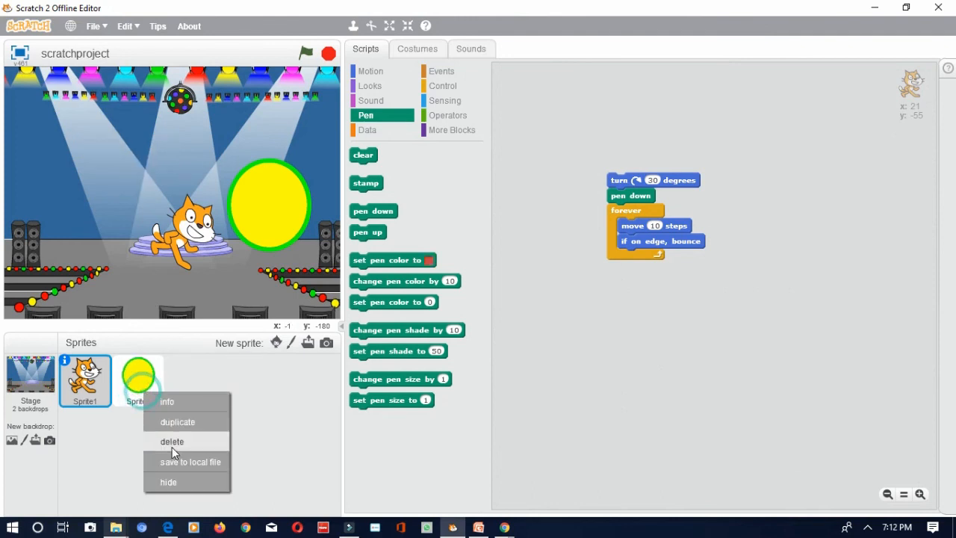
click(172, 446)
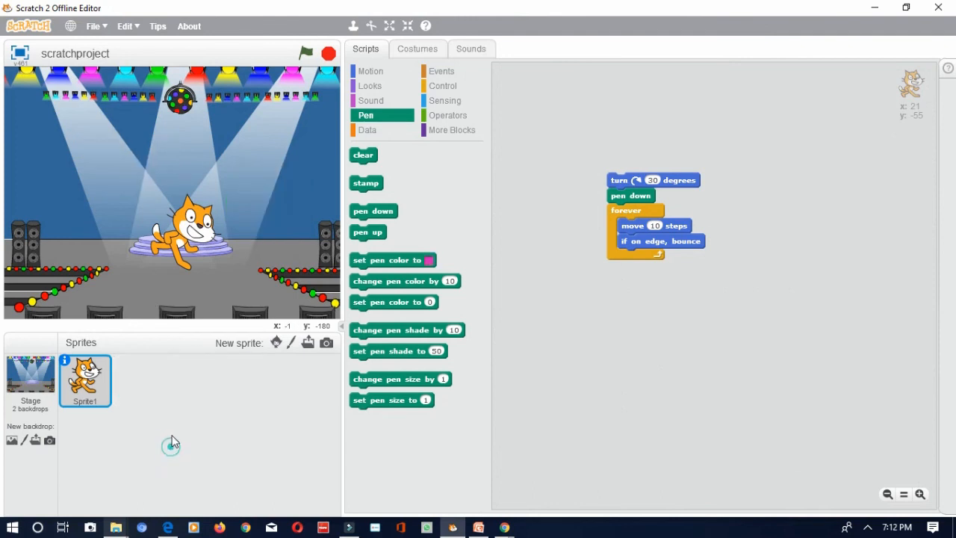
Step: Switch the stage to the blank backdrop1 and reselect the cat sprite
click(26, 382)
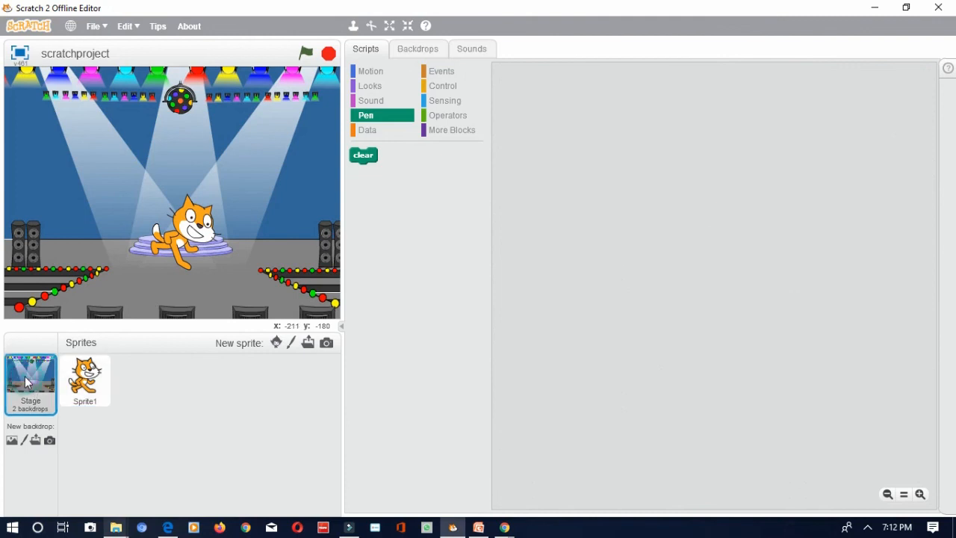
click(417, 49)
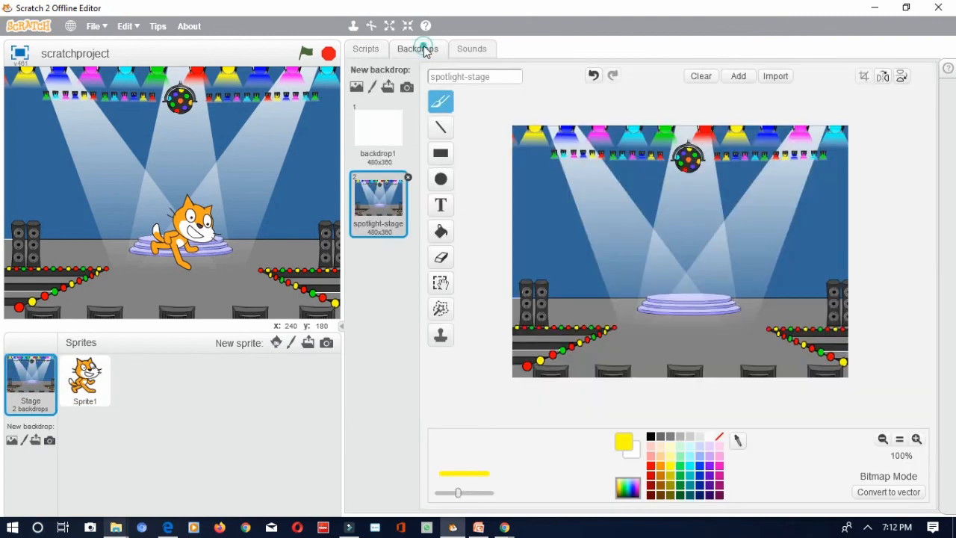
click(361, 133)
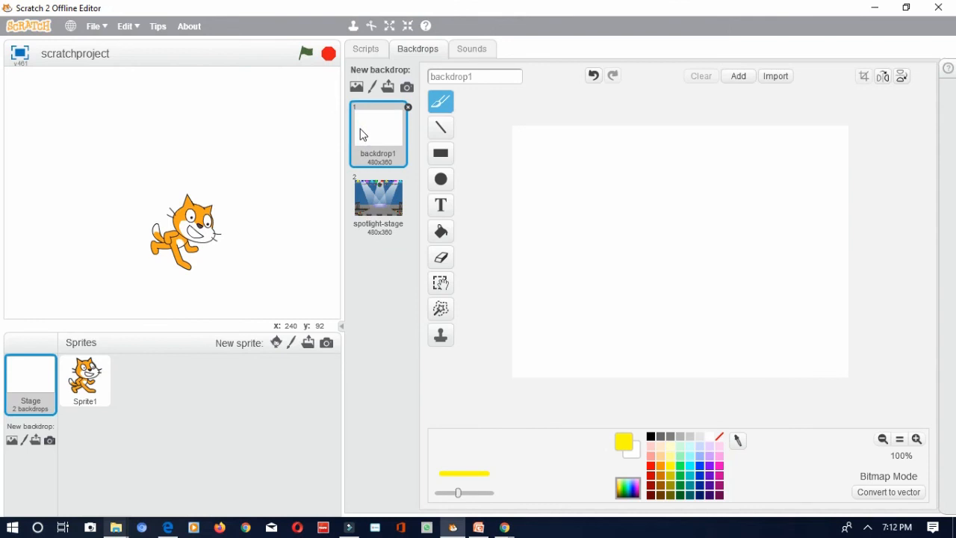
click(85, 395)
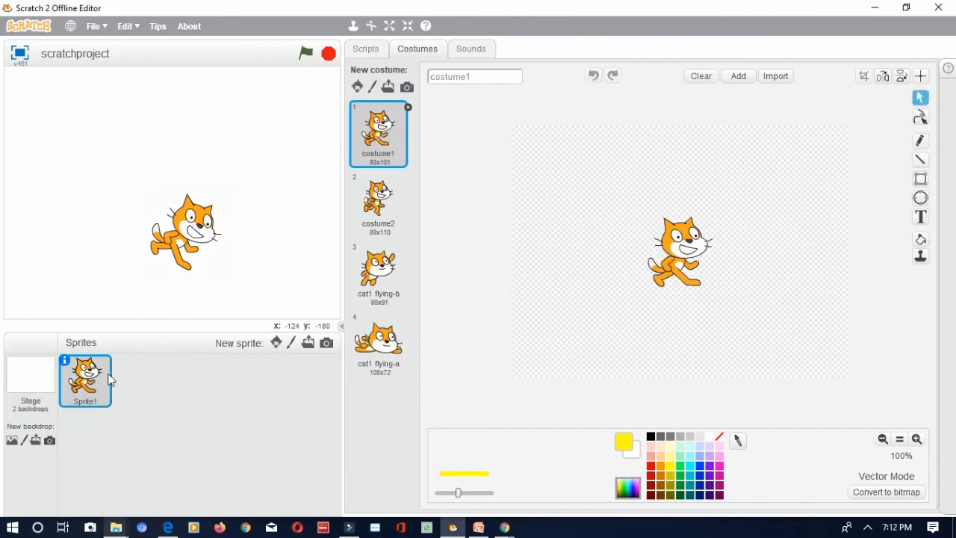
Step: Attach a when green flag clicked event block above the turn 30 degrees block in the cat's script
click(375, 48)
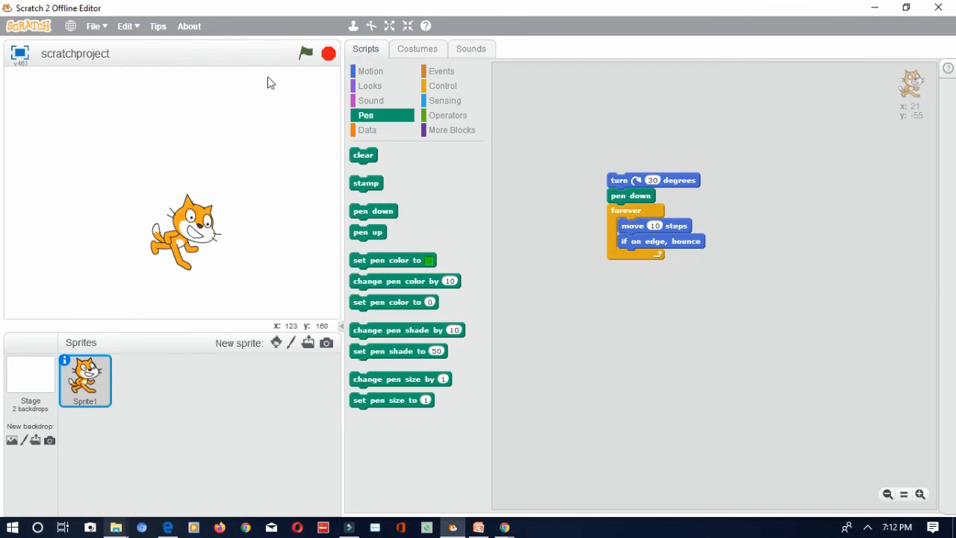
click(306, 55)
click(441, 71)
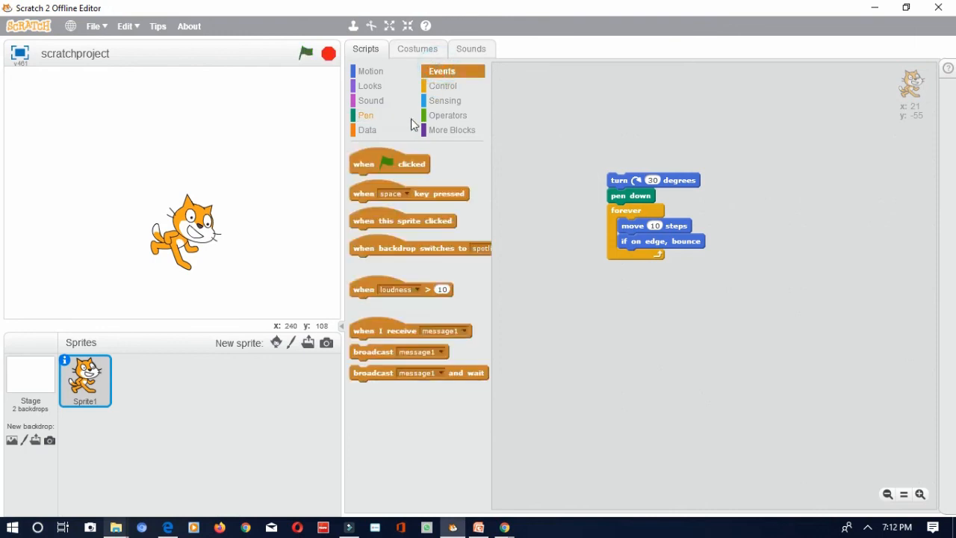
drag(388, 162, 643, 161)
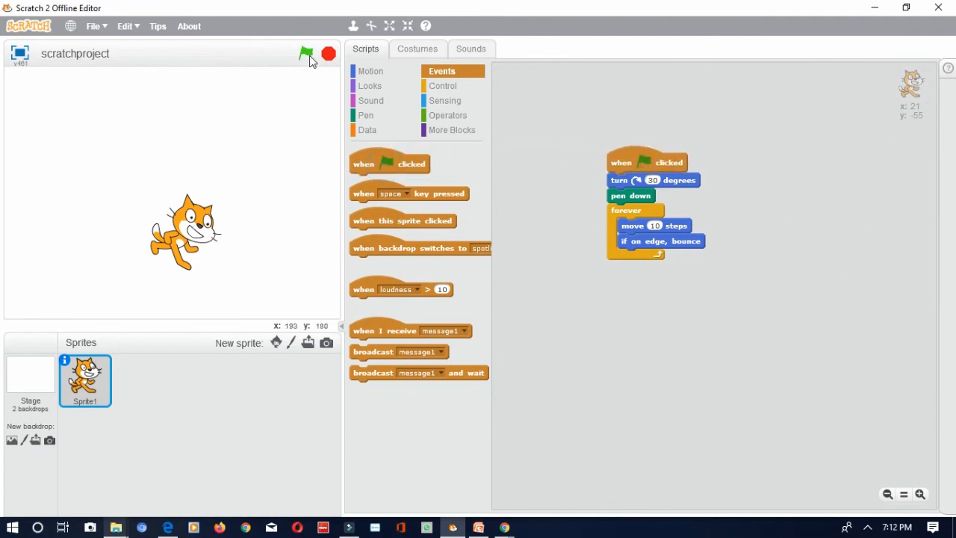
Step: Run the cat's script so it draws pen lines across the stage, and stop it after several bounces
click(307, 54)
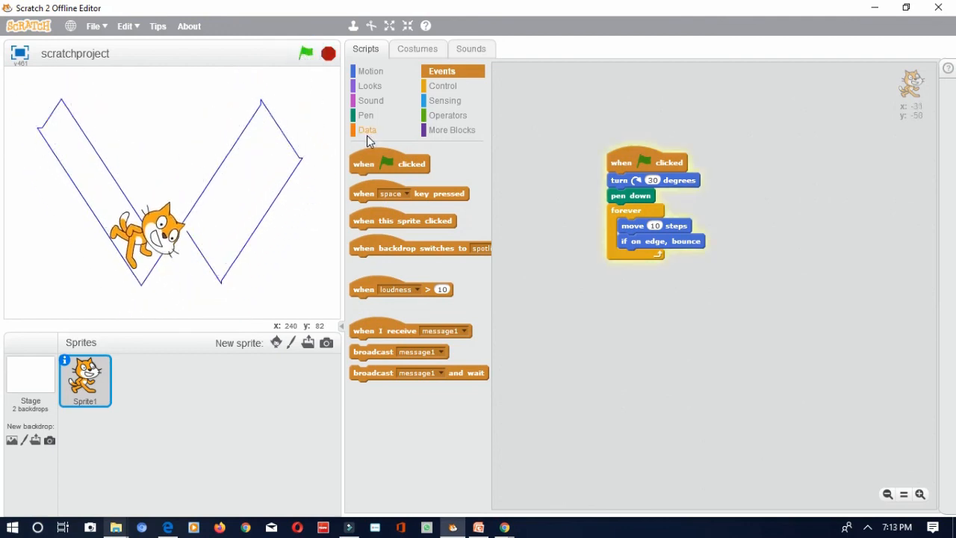
click(328, 57)
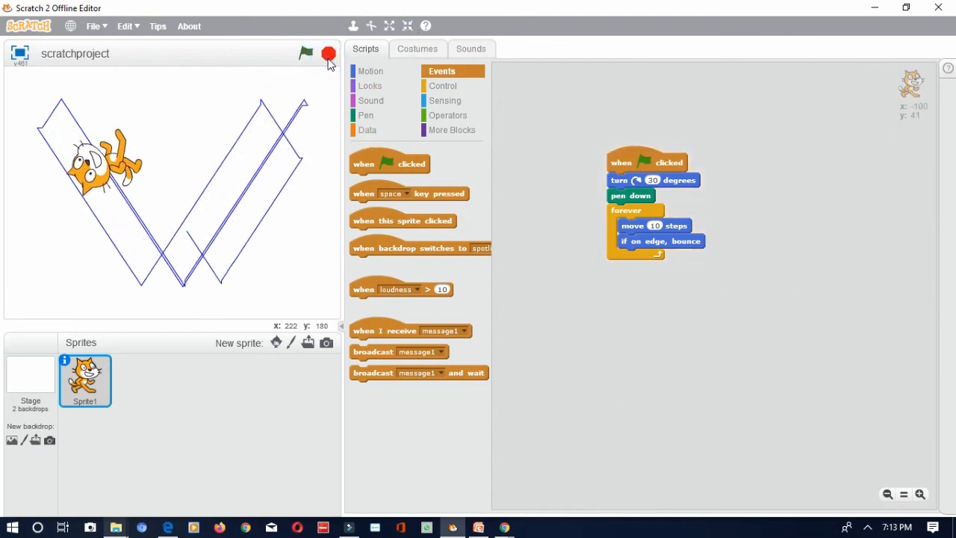
click(328, 57)
Step: Run the project again, show the stage in full-screen mode while the cat draws, and stop the script
click(307, 53)
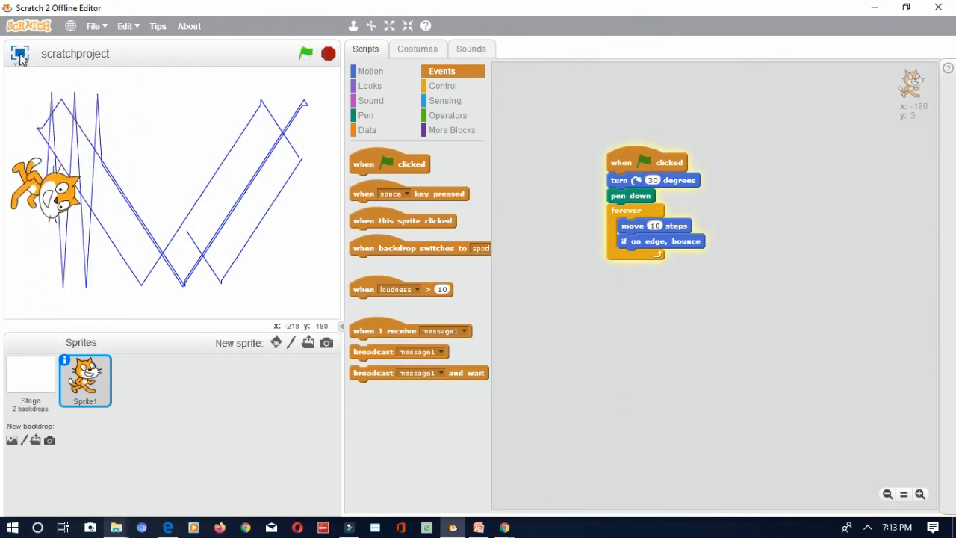
click(20, 56)
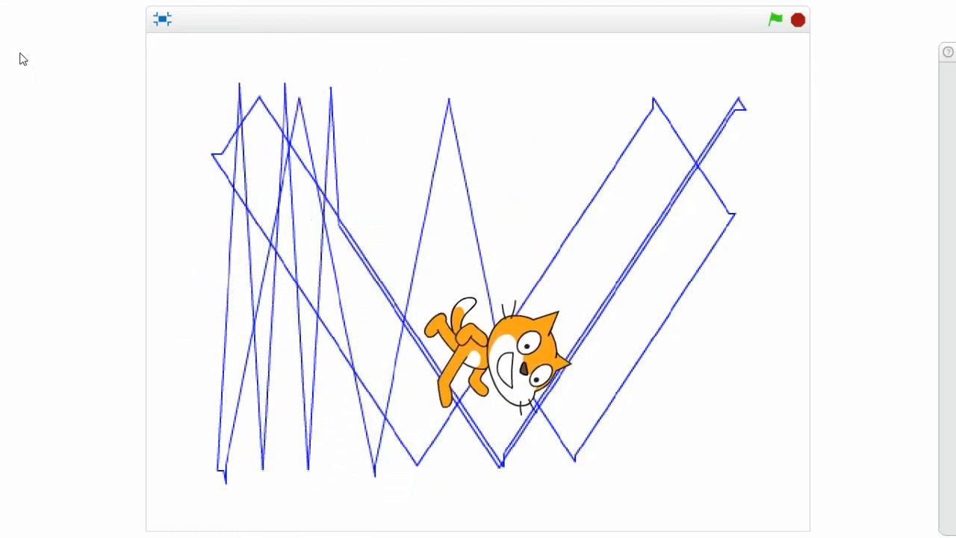
click(796, 23)
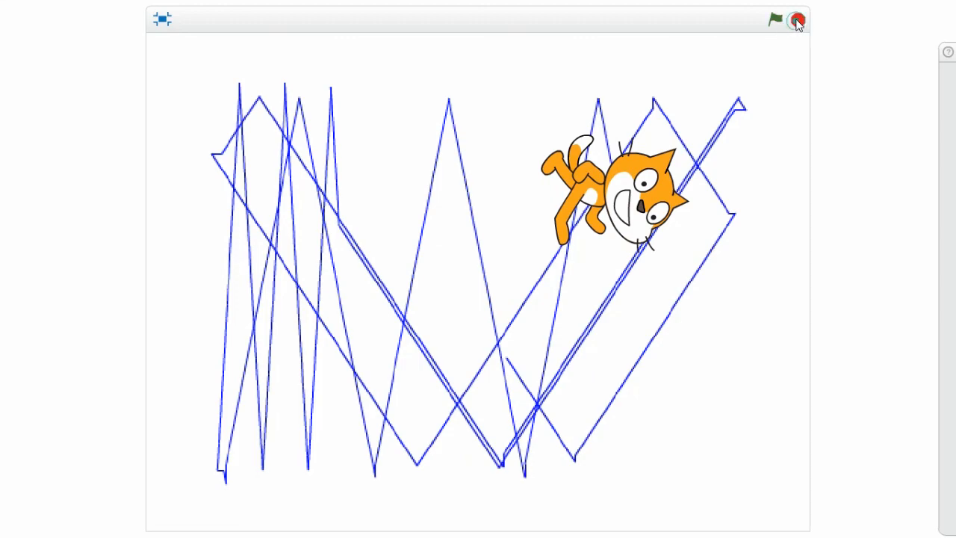